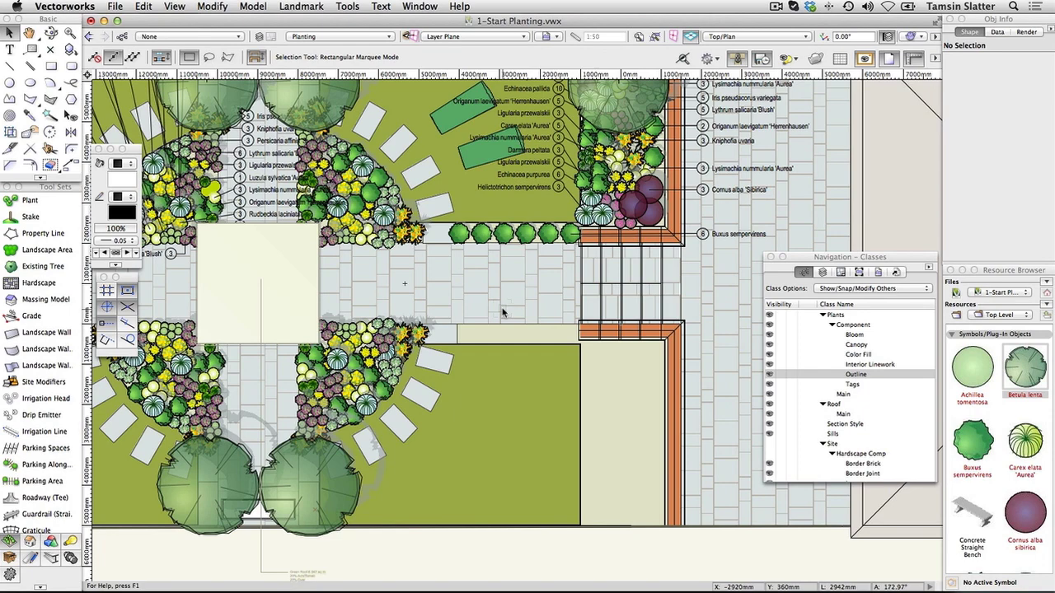
In Format Text, make Plant Tags Arial Narrow 10pt the default text style
click(381, 6)
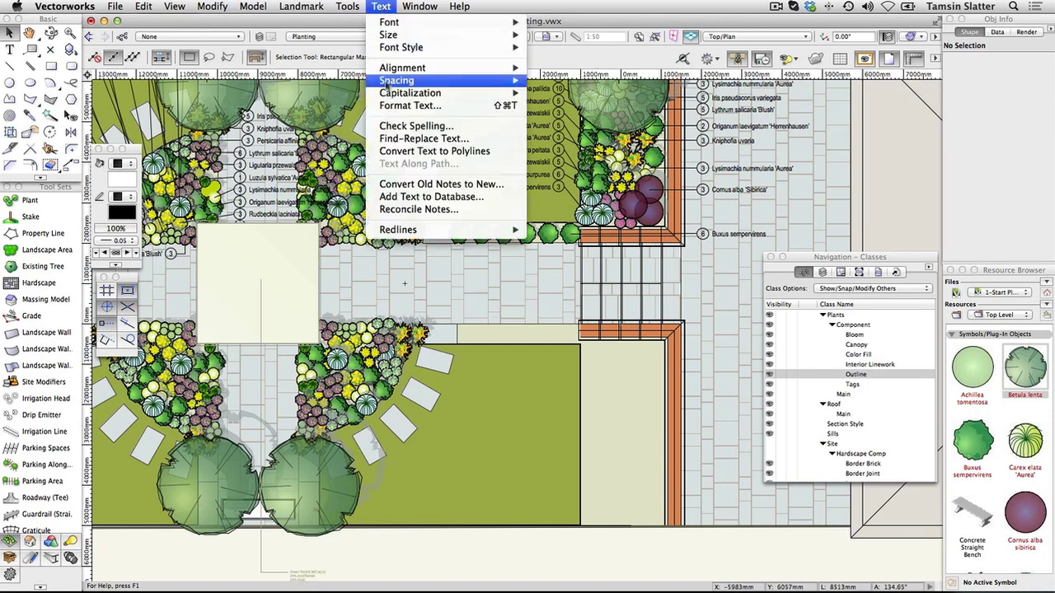
click(389, 108)
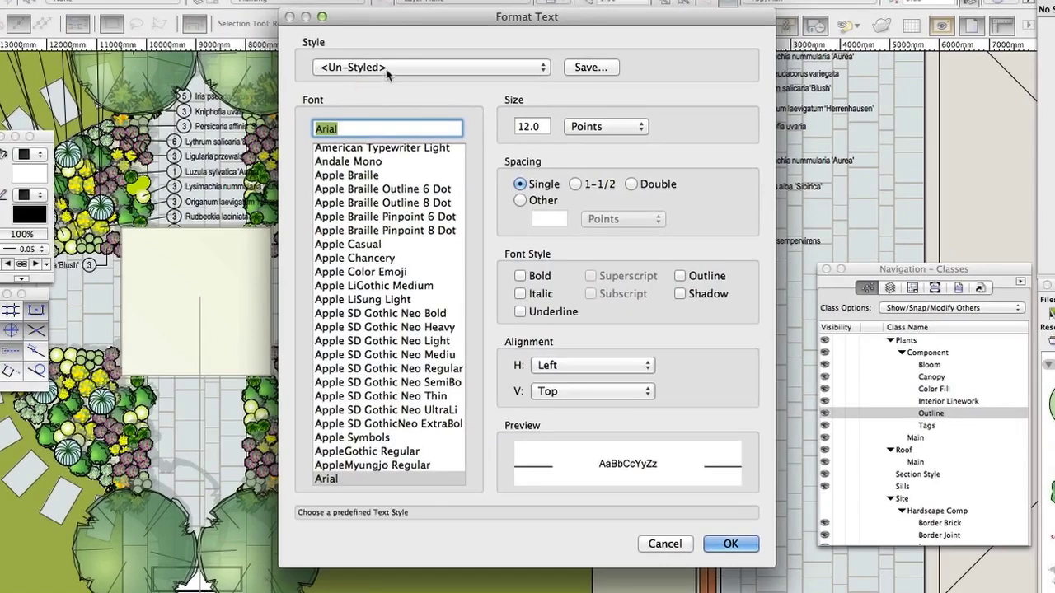
click(387, 73)
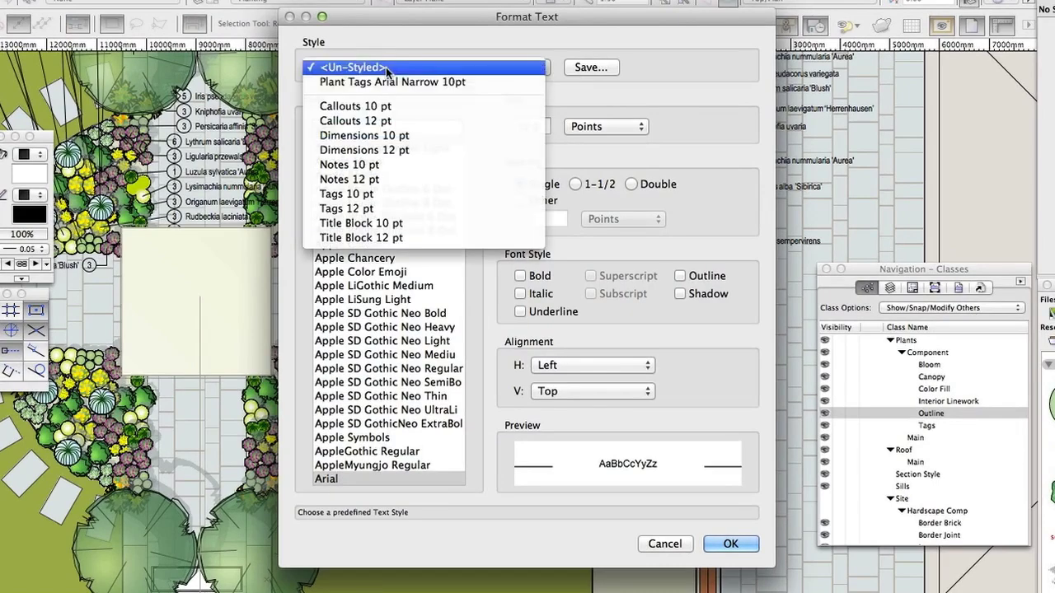
click(403, 82)
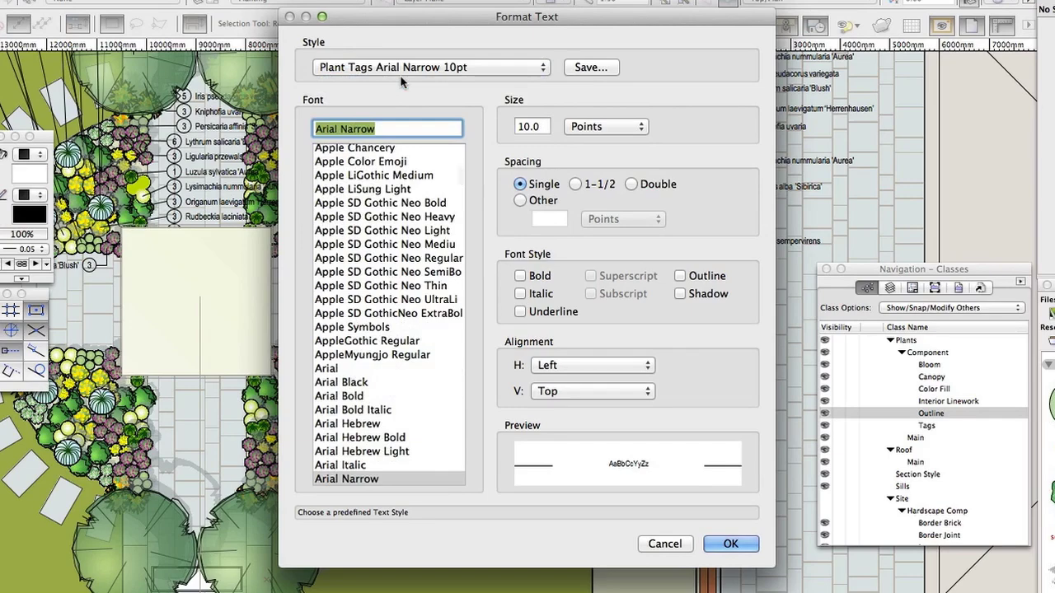
click(730, 544)
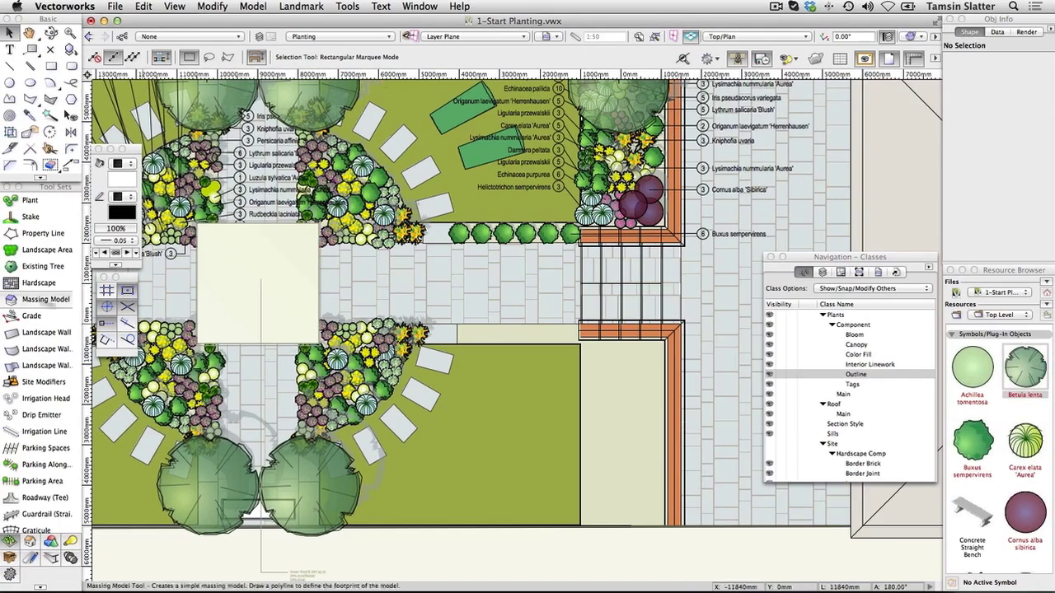
Select the Plant tool and choose Betula lenta (Sweet Birch) in its preferences
click(10, 203)
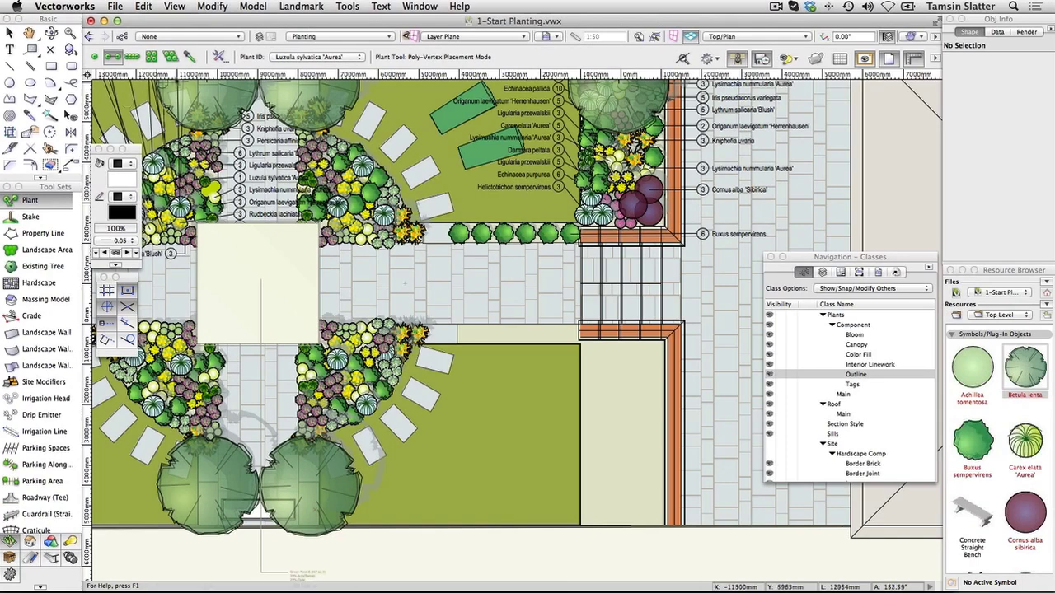
click(220, 57)
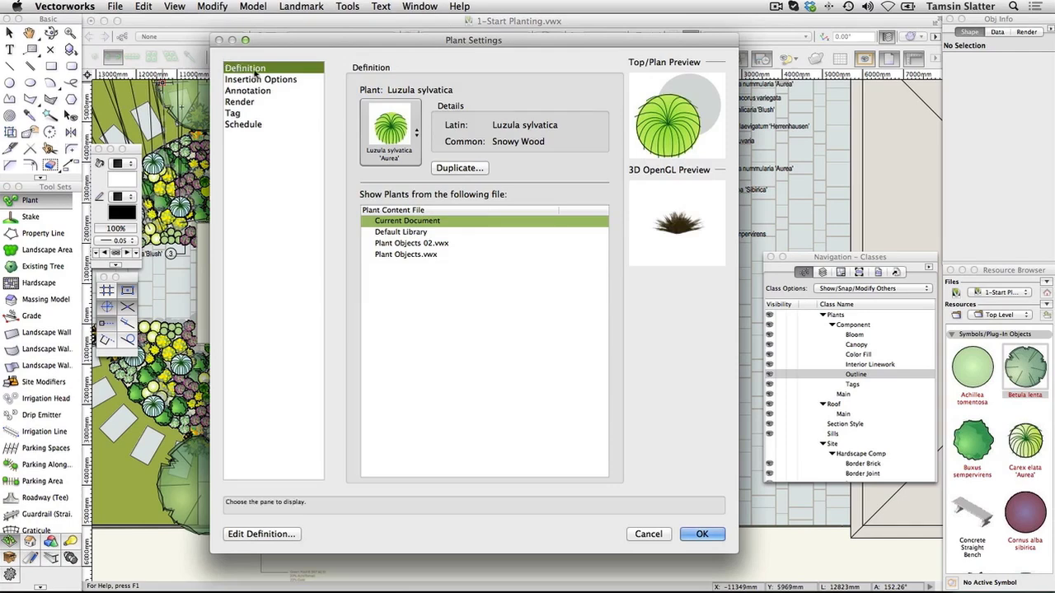
click(392, 128)
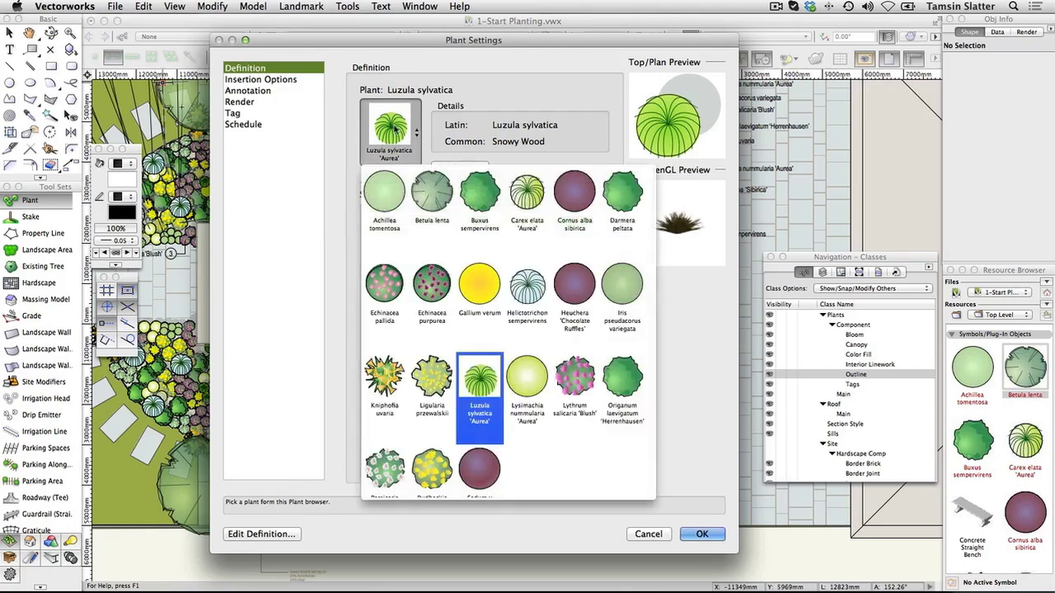
click(422, 198)
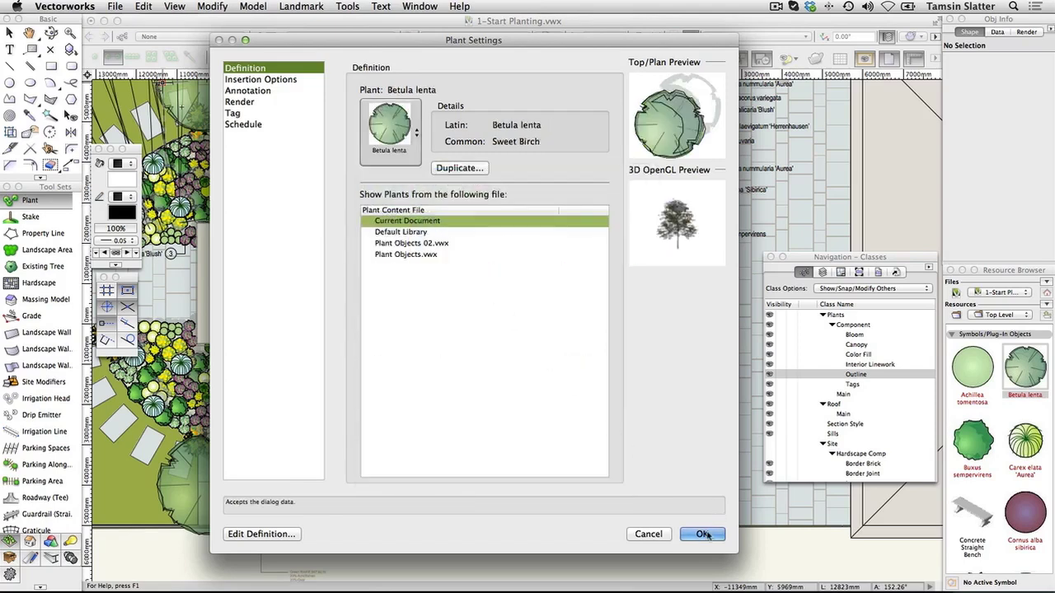
click(702, 535)
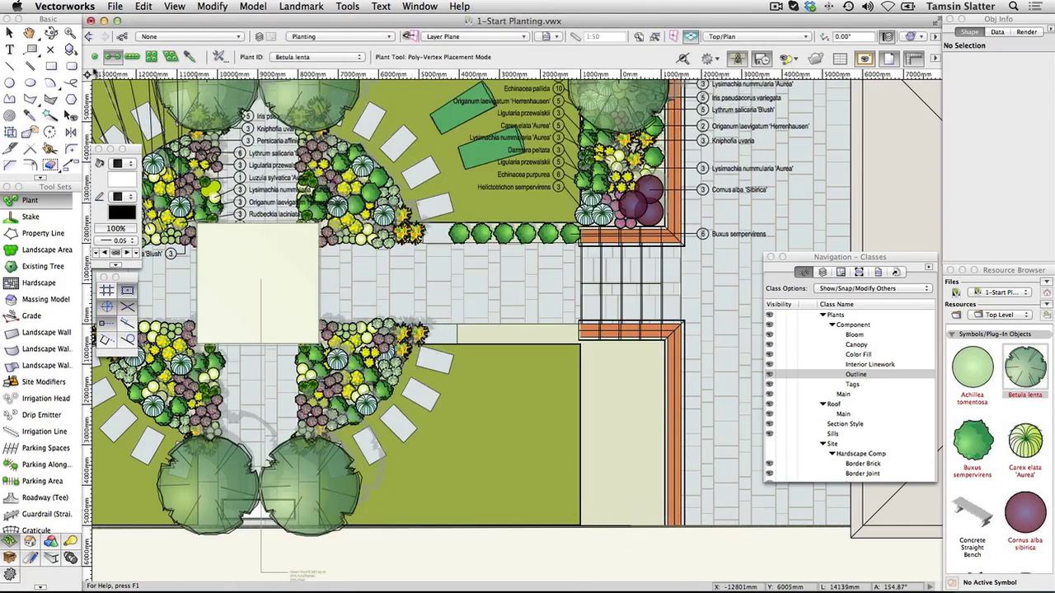
Place a single Betula lenta tree in the lower-right bed using Single Plant Placement mode
click(94, 57)
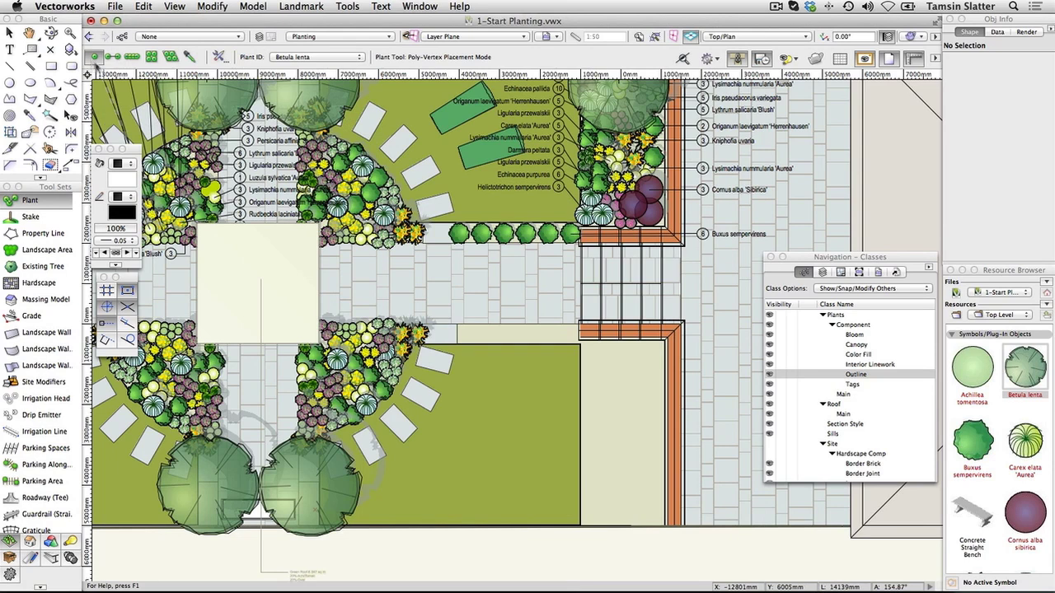
click(621, 487)
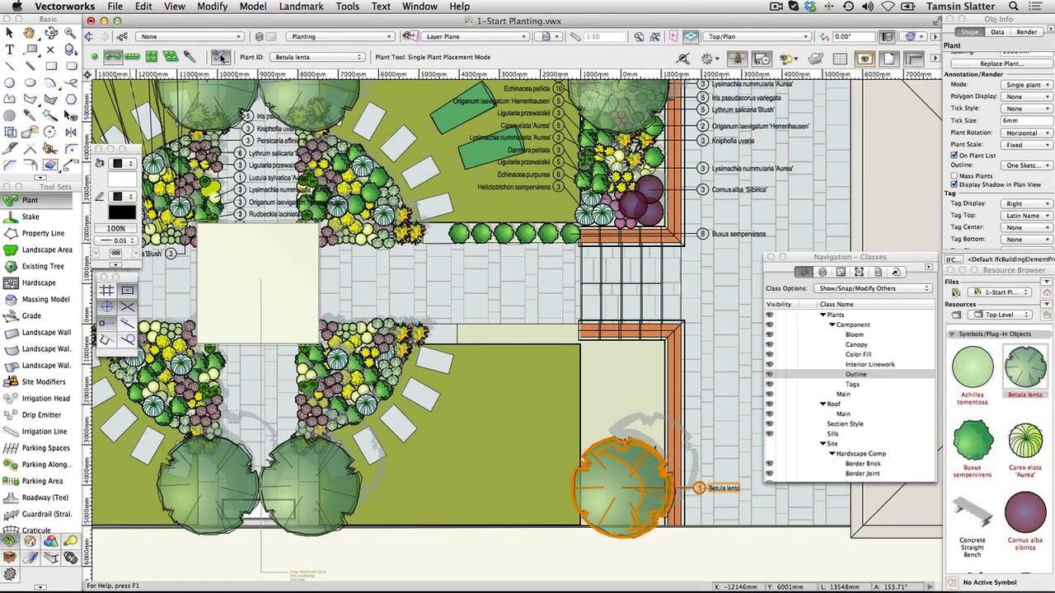
Choose Cornus alba 'Sibirica' as the plant in the Plant tool preferences
click(221, 57)
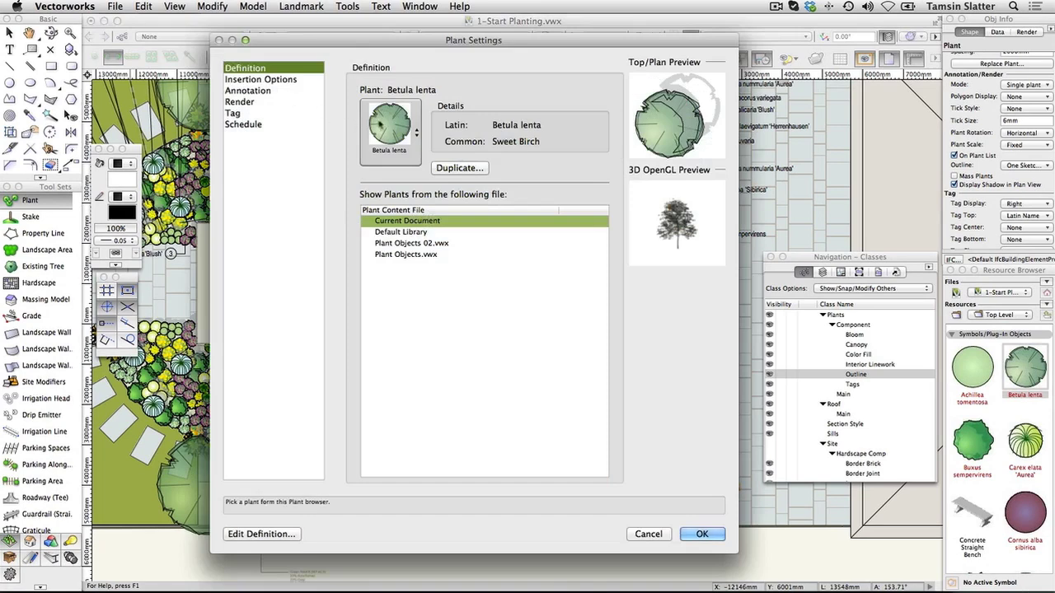
click(392, 127)
click(574, 193)
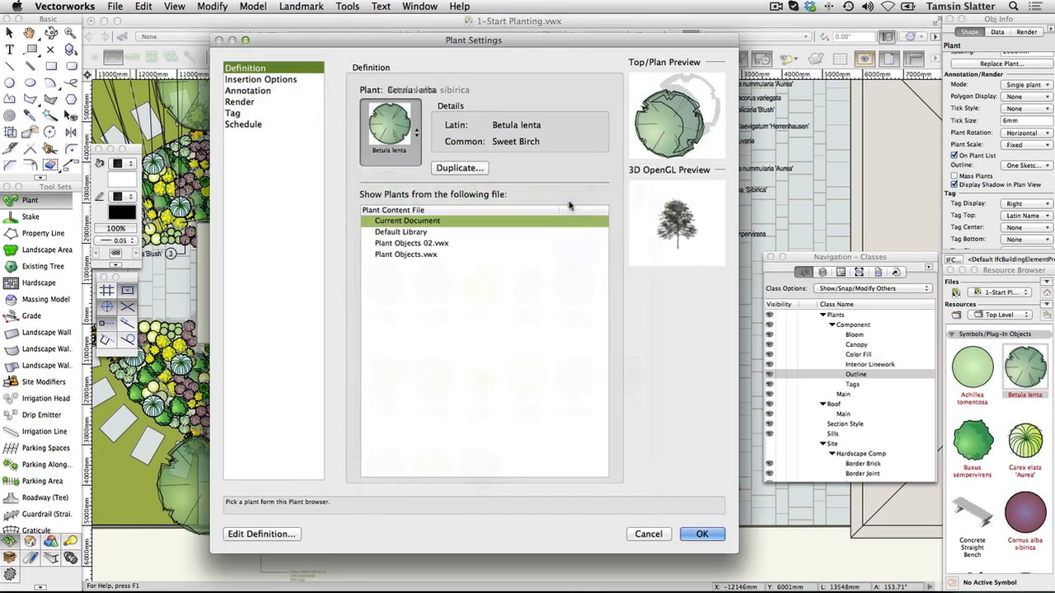
click(701, 534)
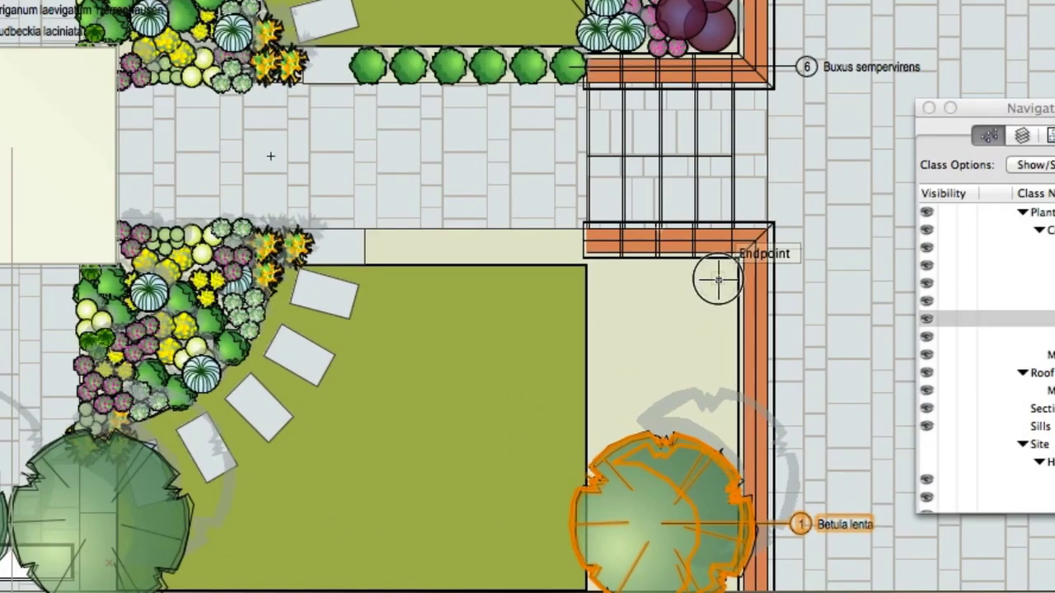
Place a three-shrub Cornus alba 'Sibirica' group near the bed's wall corner
click(719, 280)
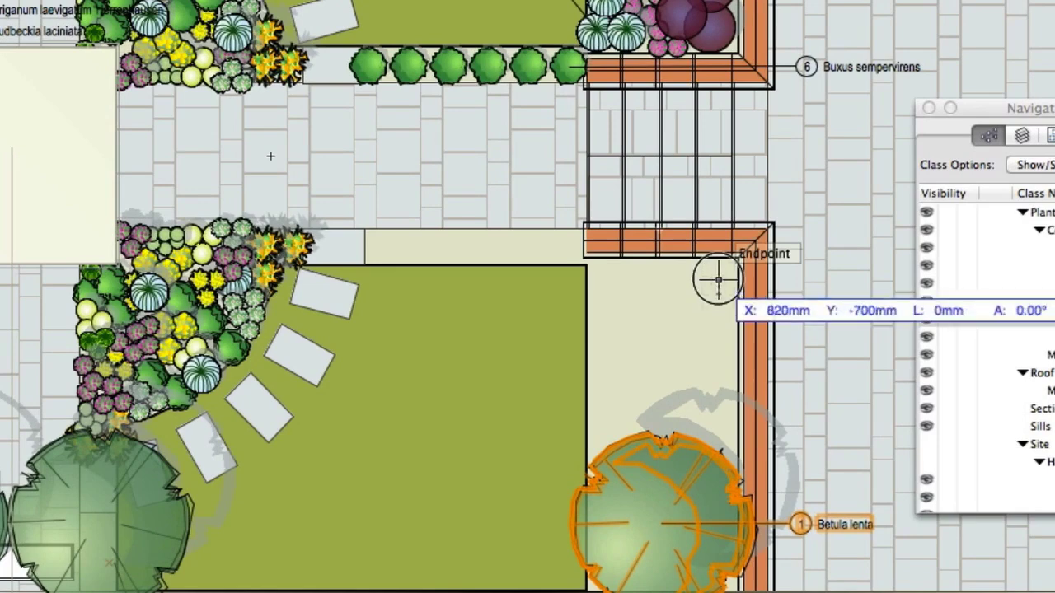
click(718, 321)
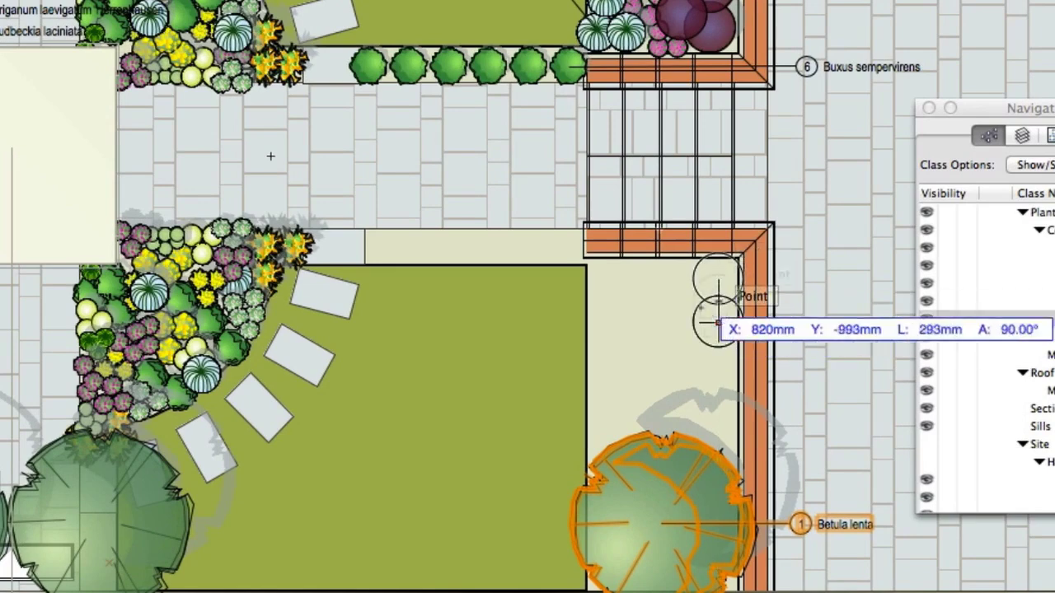
double_click(677, 299)
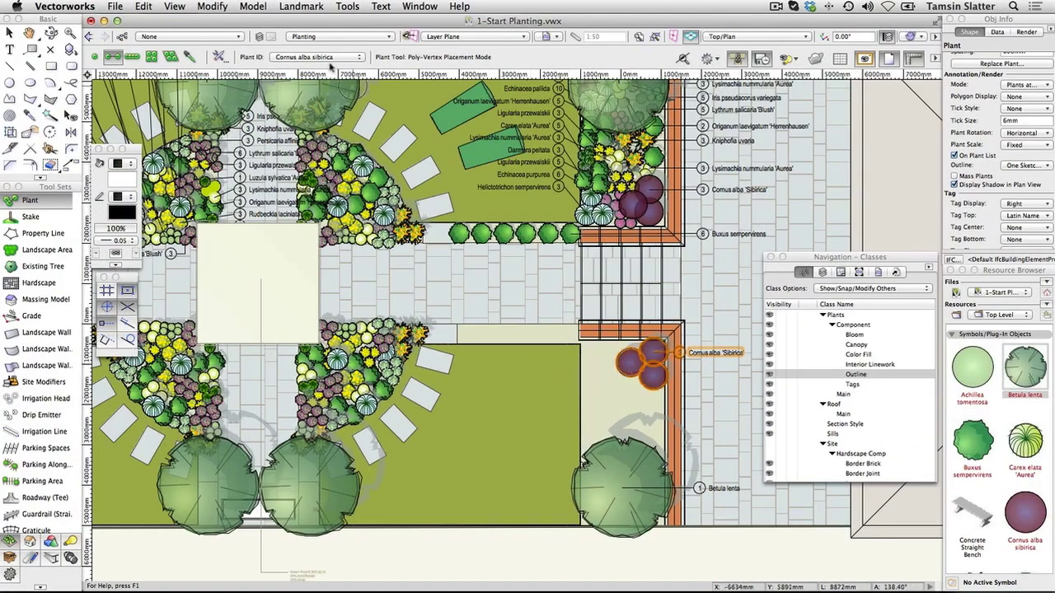
In a poly placement mode, plant a Buxus sempervirens row along the lawn's top edge
click(132, 57)
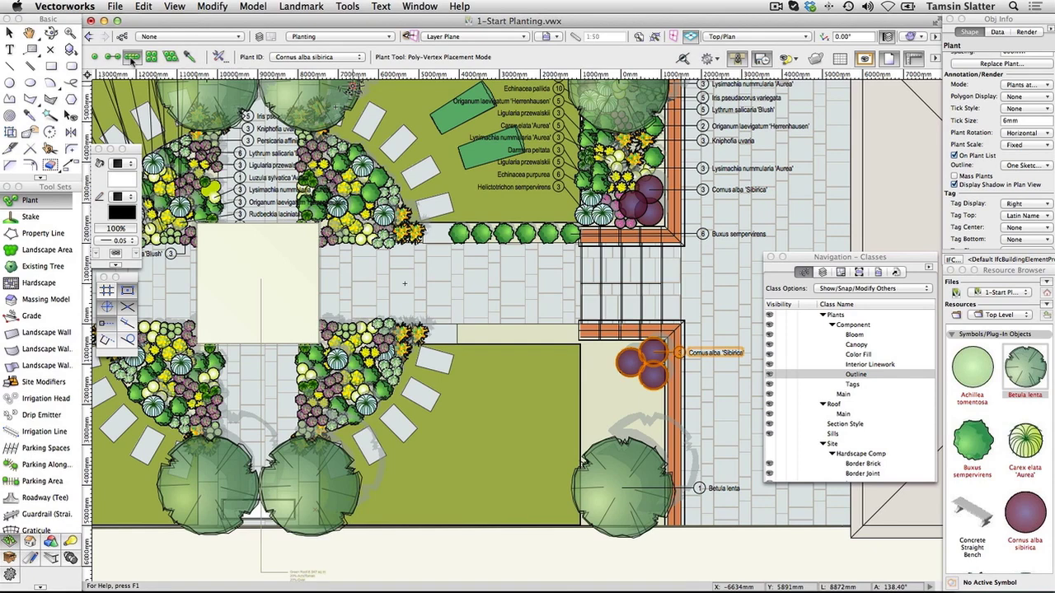
click(358, 58)
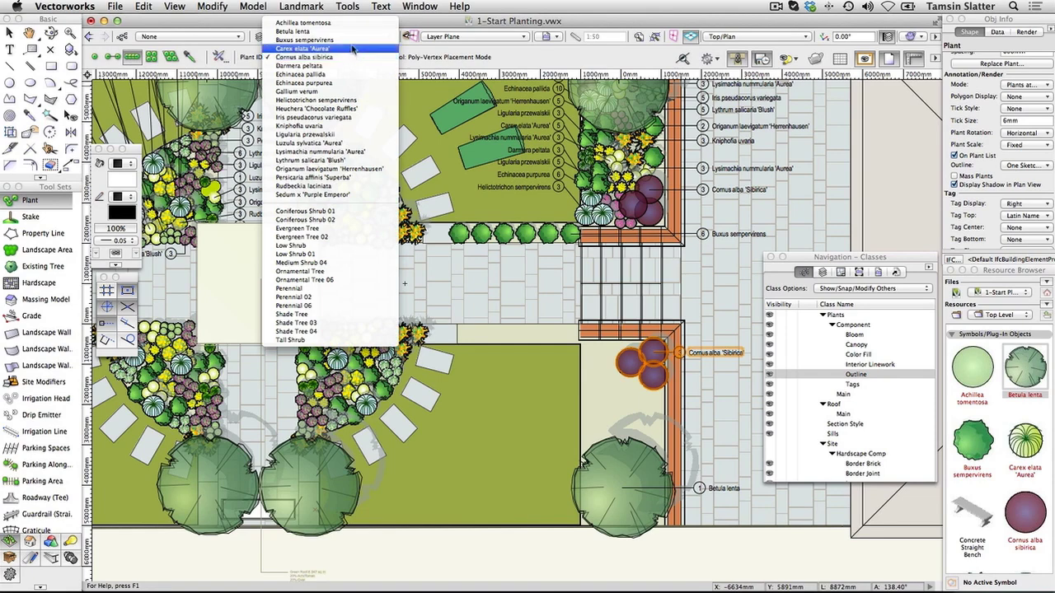
click(353, 39)
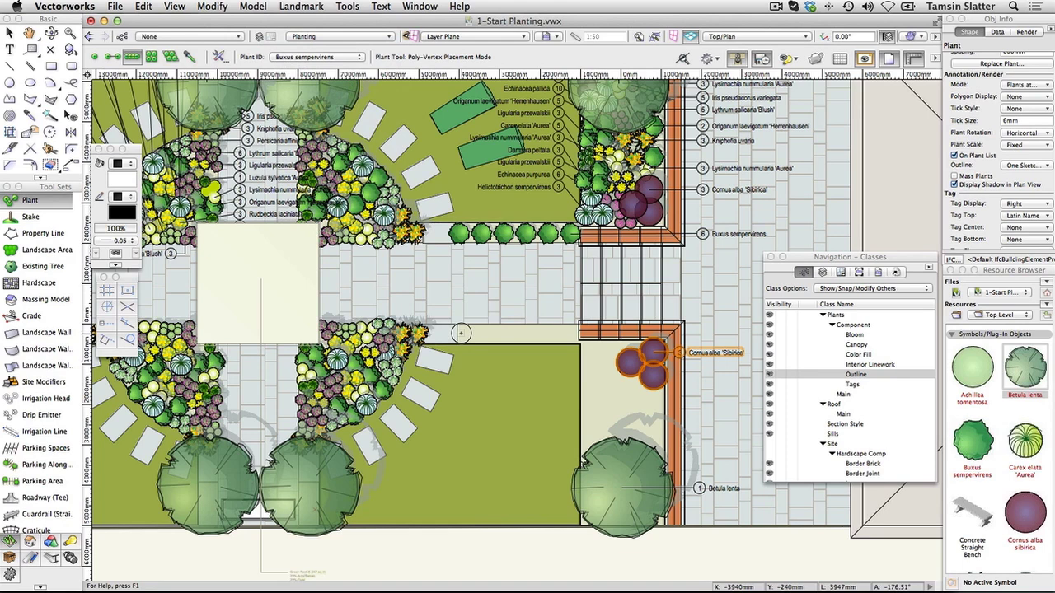
click(461, 332)
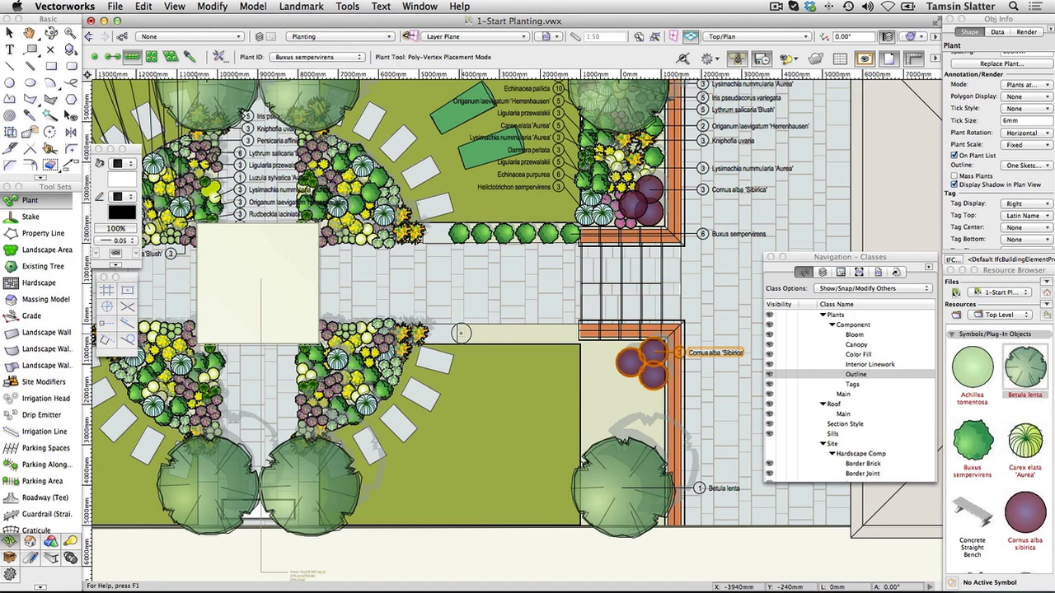
double_click(577, 335)
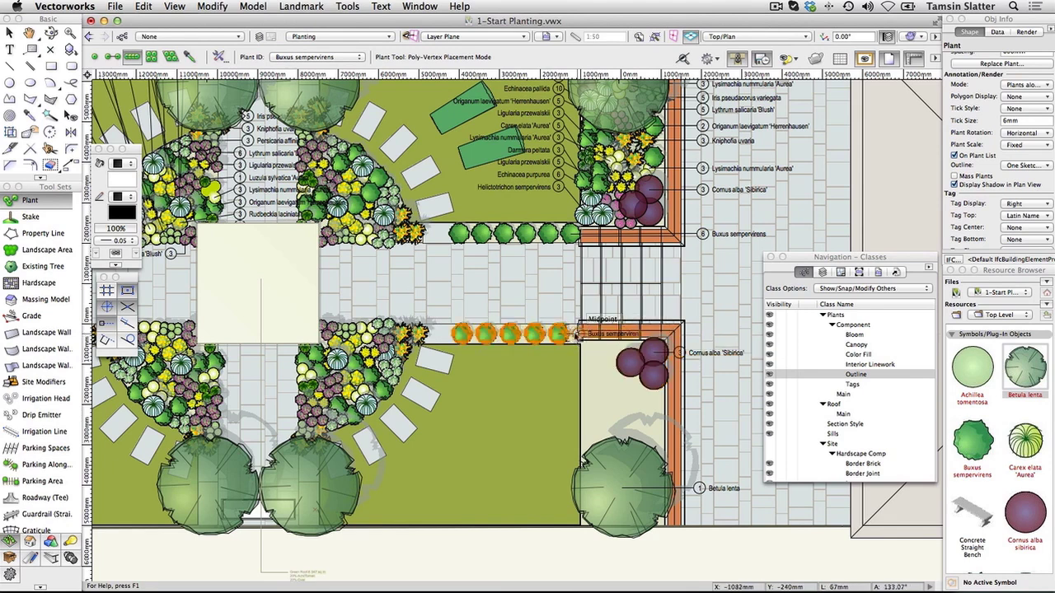
Set the Buxus sempervirens row's Spacing to 550mm in the Object Info palette
key(u)
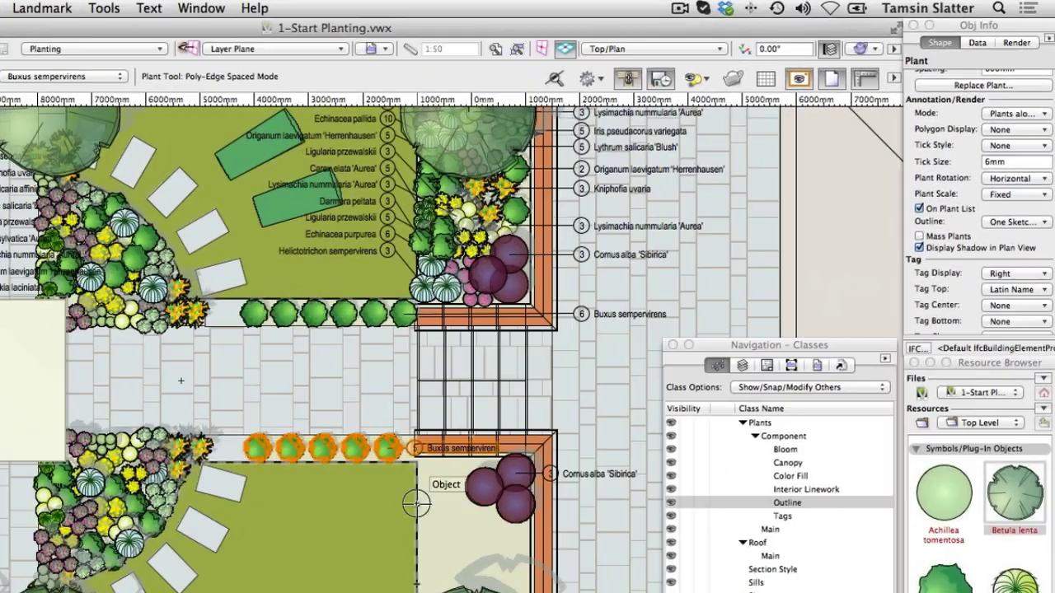
scroll(964, 262, down, 4)
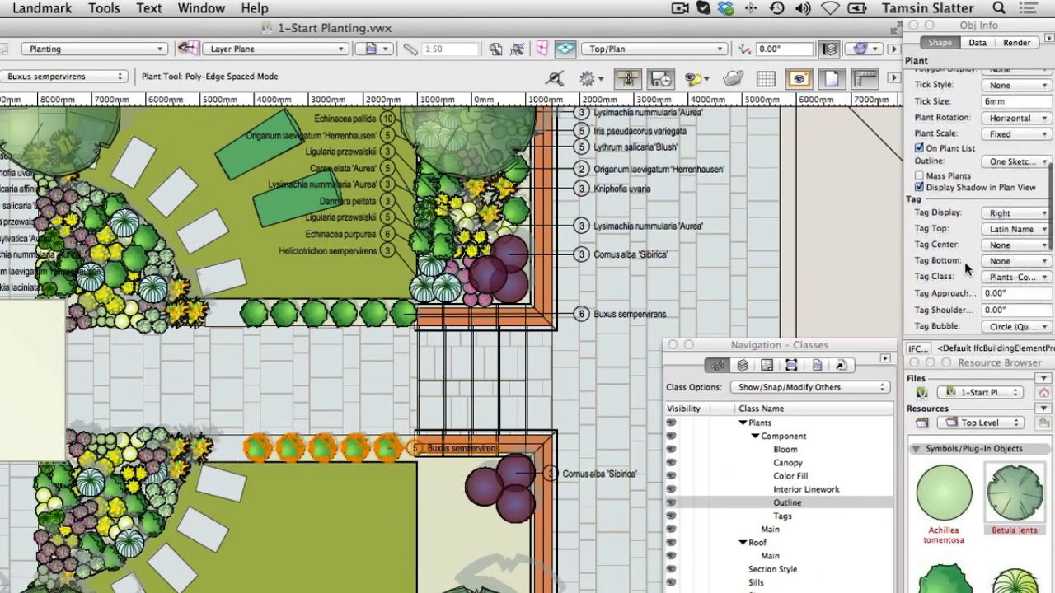
scroll(964, 261, down, 3)
scroll(964, 261, up, 12)
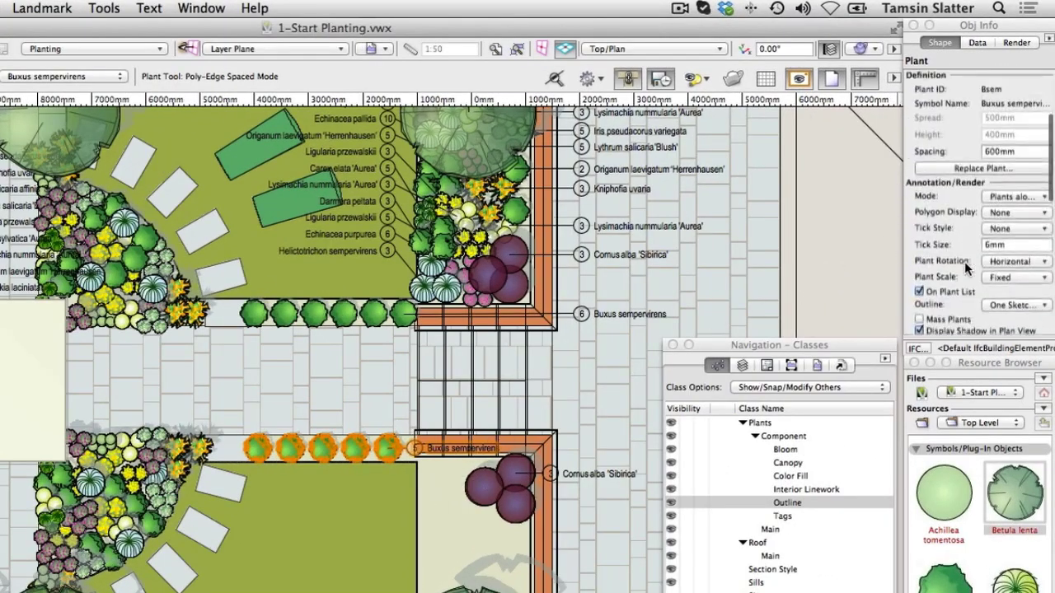
scroll(964, 261, up, 2)
click(1021, 184)
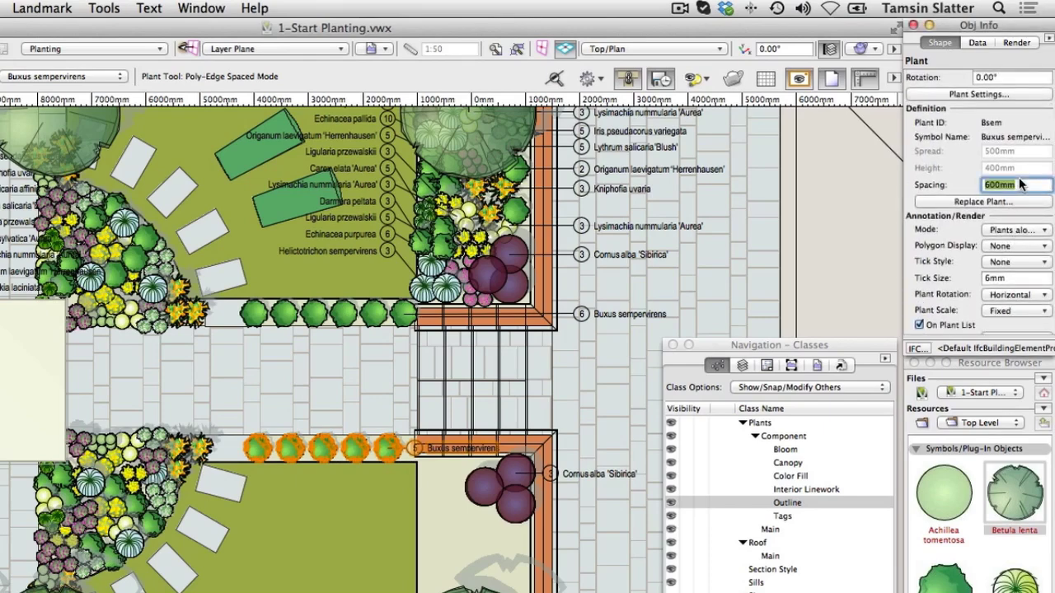
text(550)
key(Return)
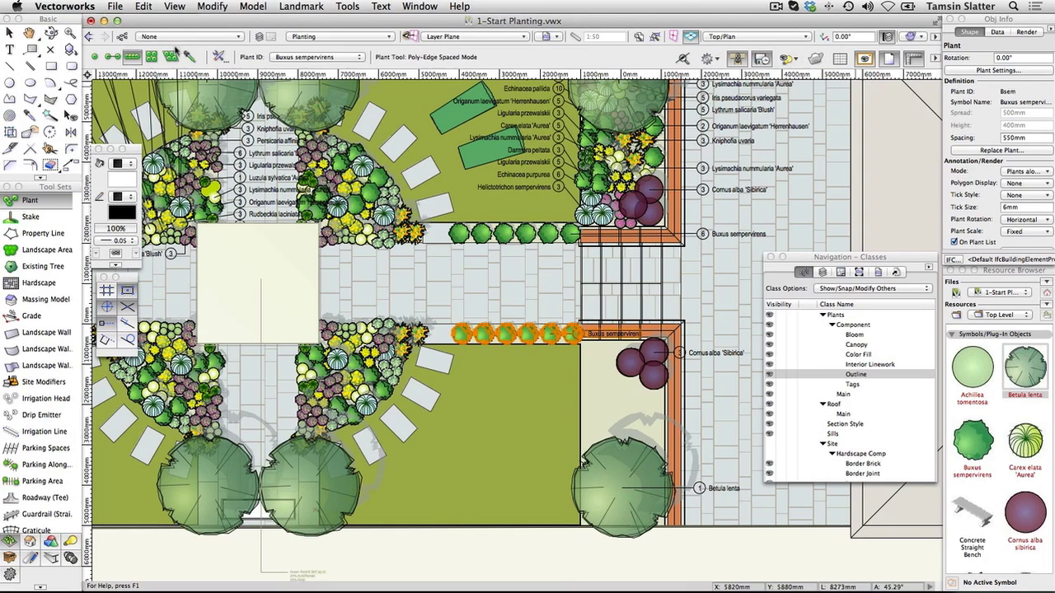
Choose Ligularia przewalskii in Plant Settings and enter a 300mm custom spacing
click(171, 57)
click(219, 57)
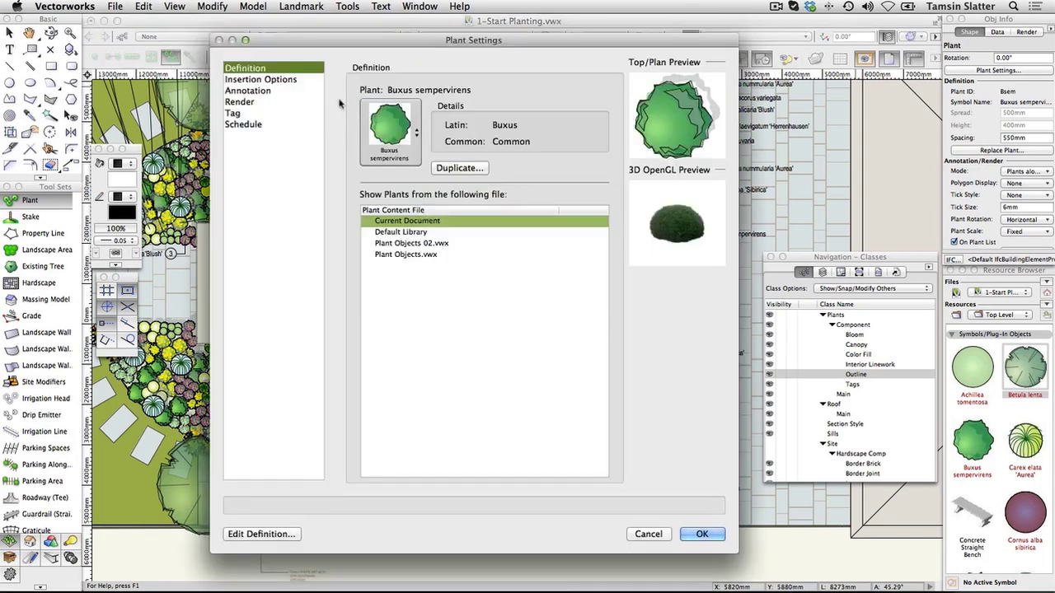
click(394, 132)
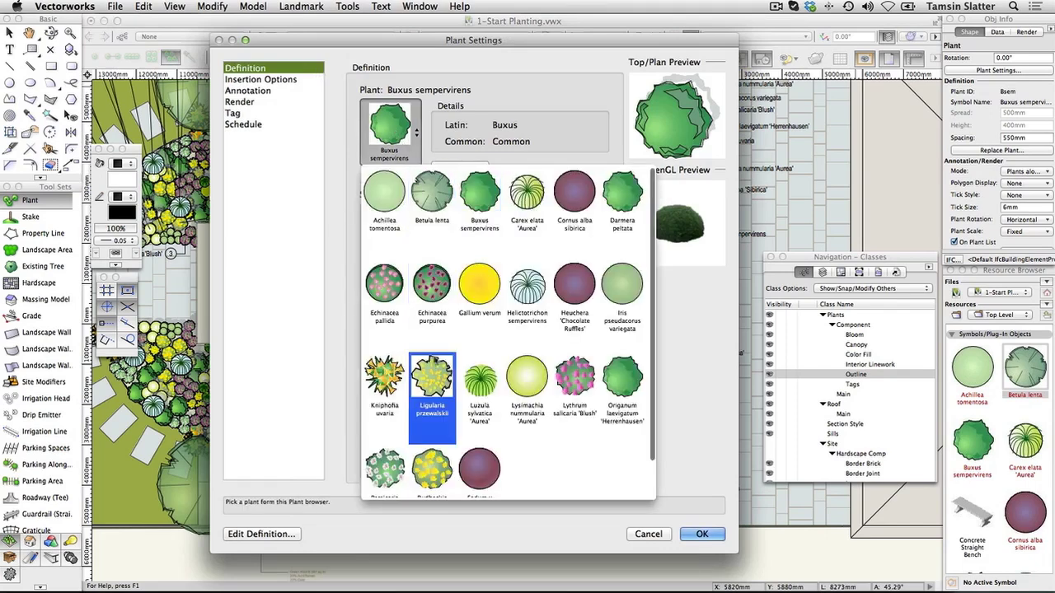
click(431, 375)
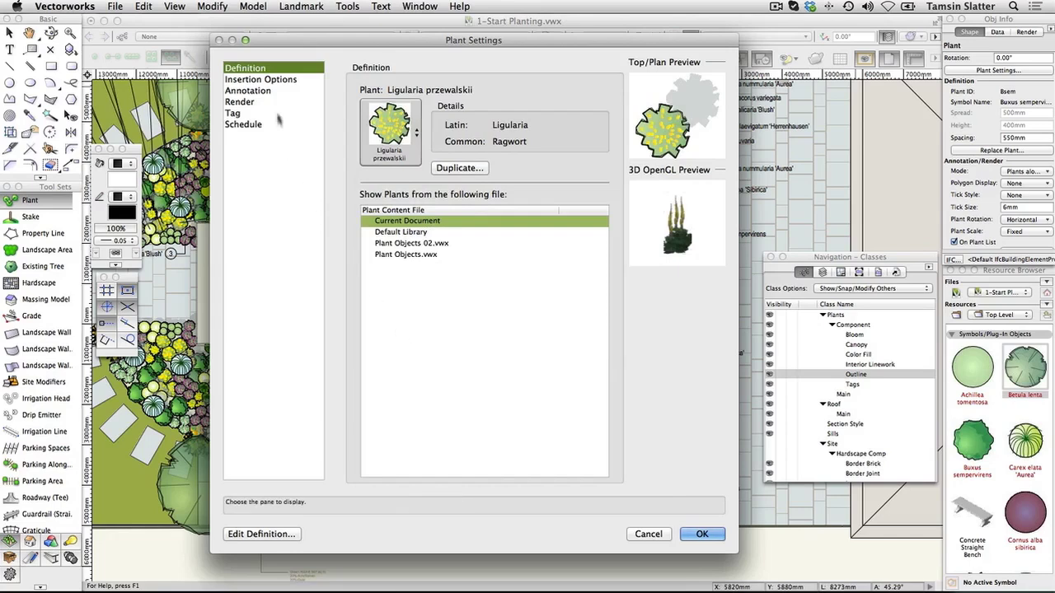
click(270, 82)
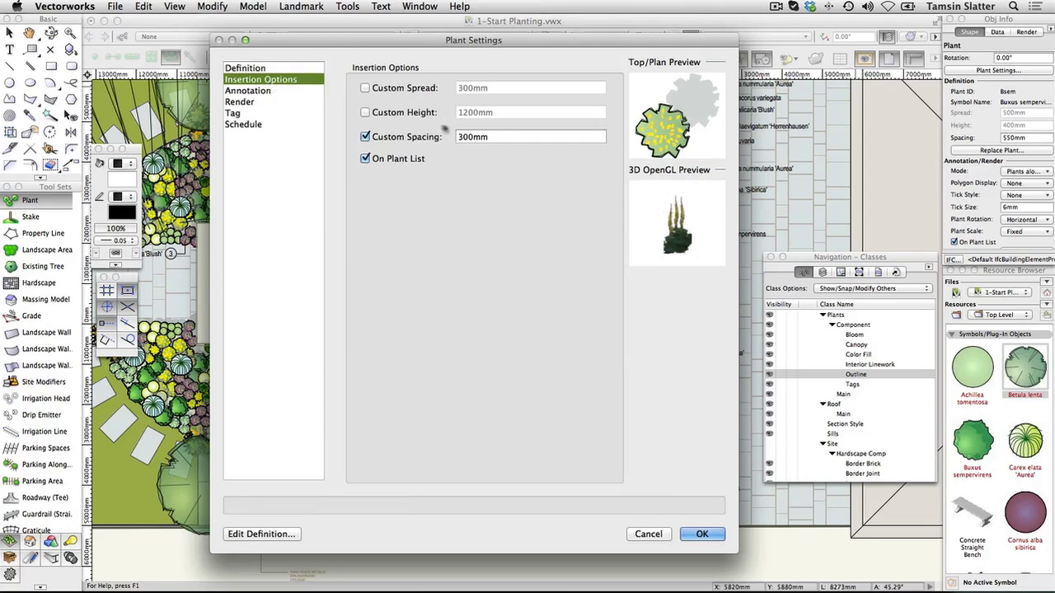
click(494, 136)
drag(494, 137, 458, 137)
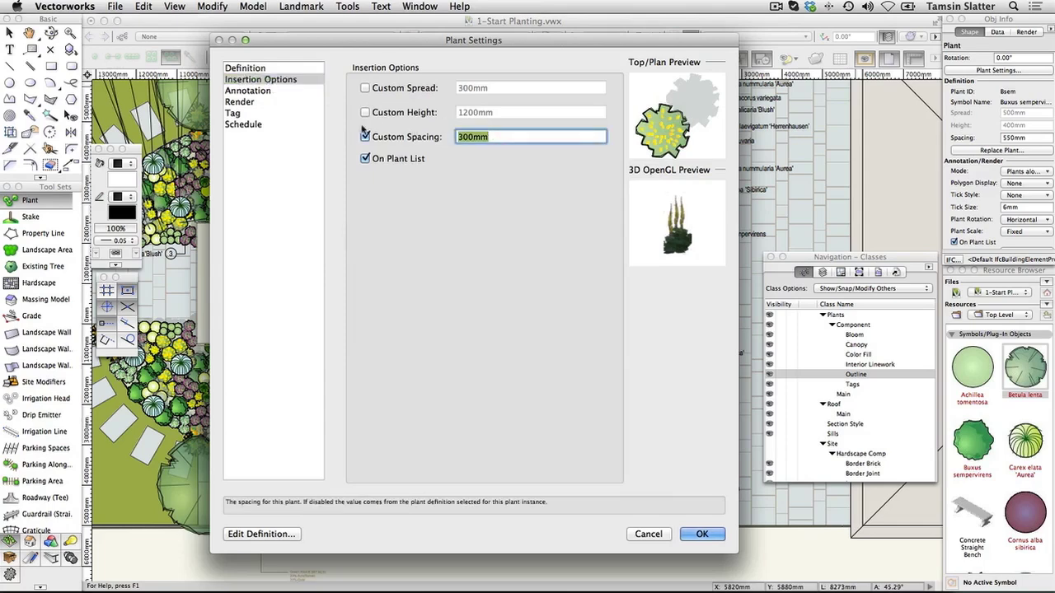
text(300)
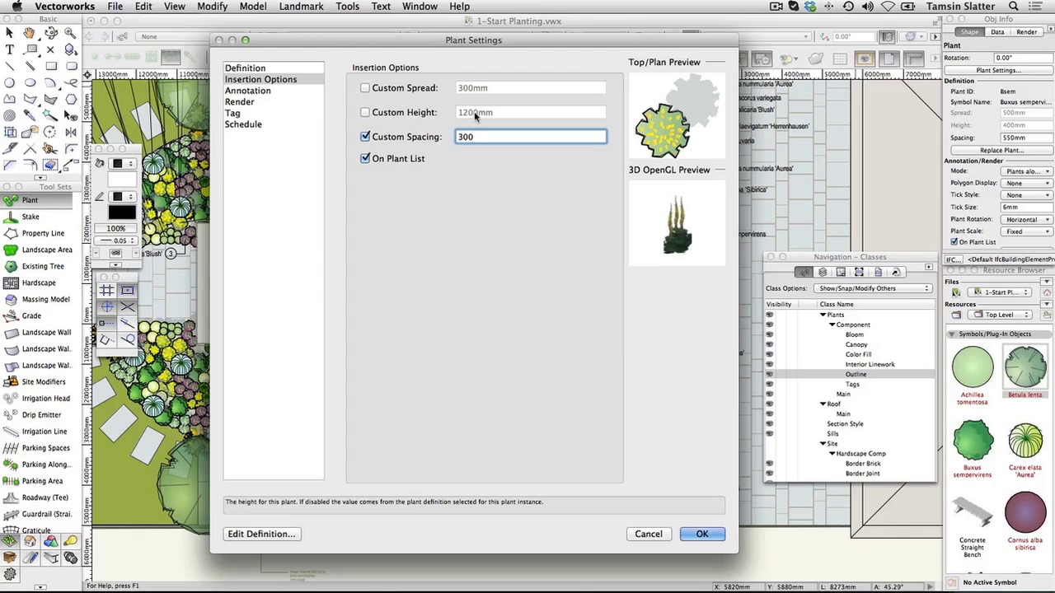
Confirm the settings and outline a triangular Ligularia przewalskii patch below the Cornus shrubs
click(703, 534)
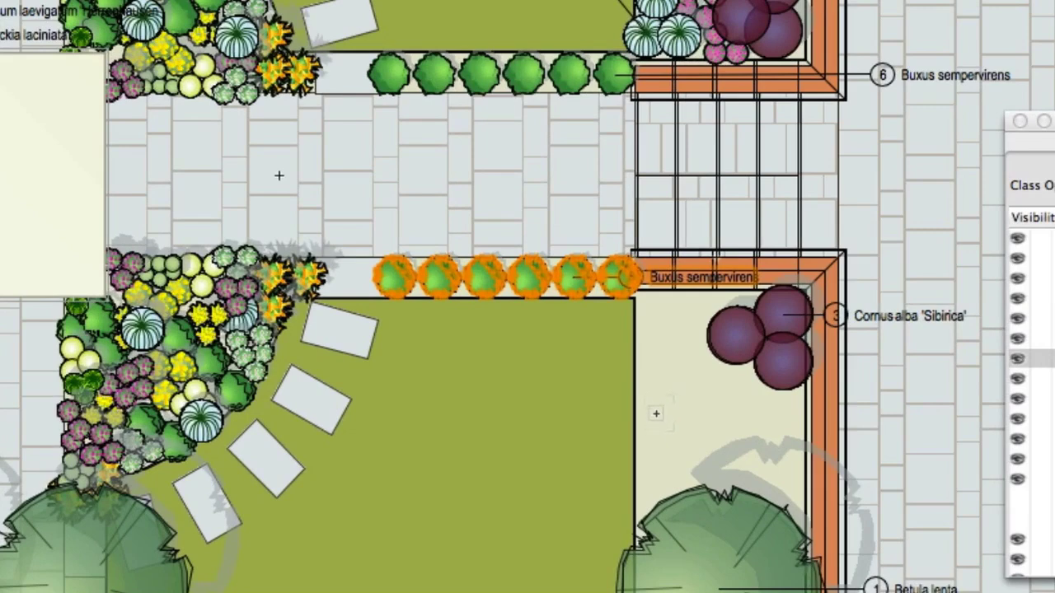
click(657, 417)
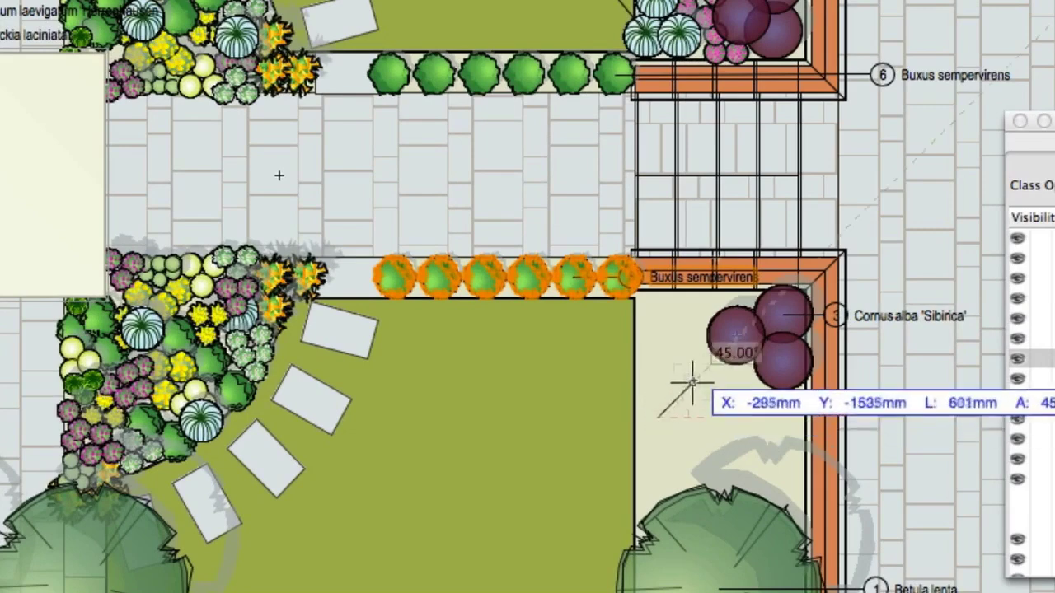
click(755, 365)
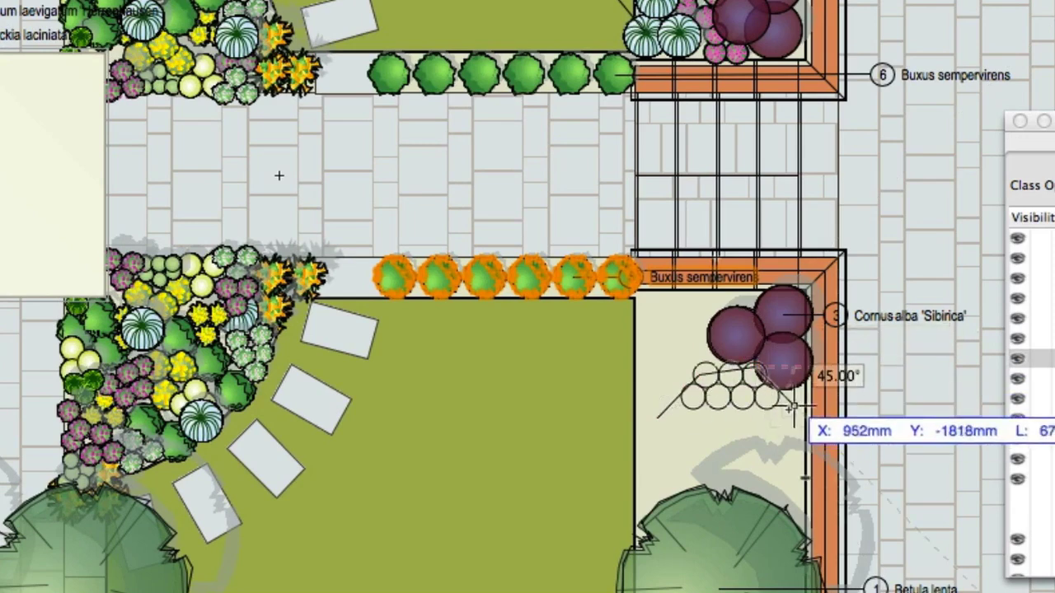
click(792, 405)
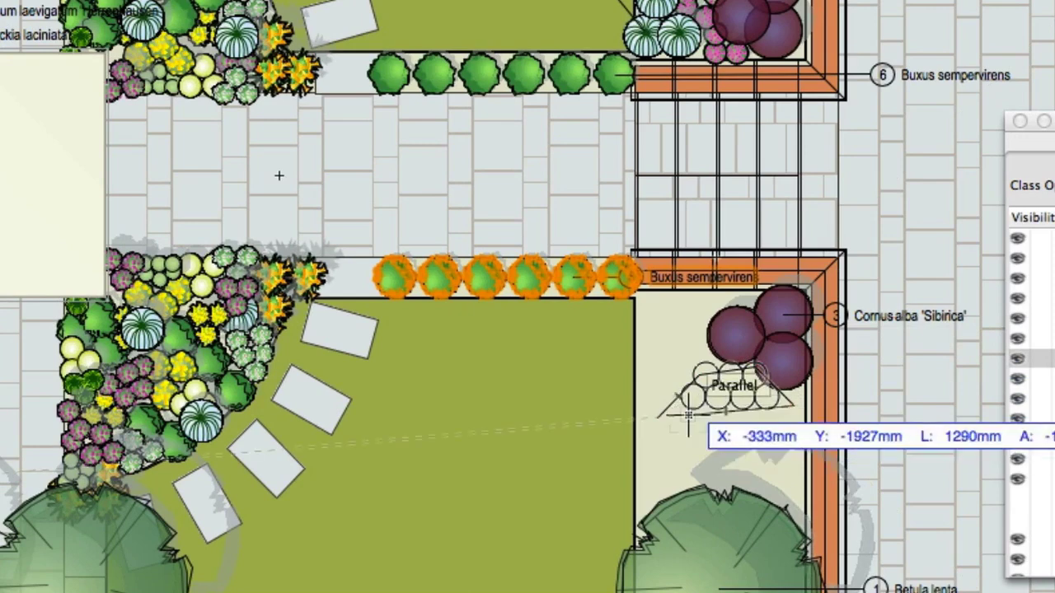
double_click(688, 416)
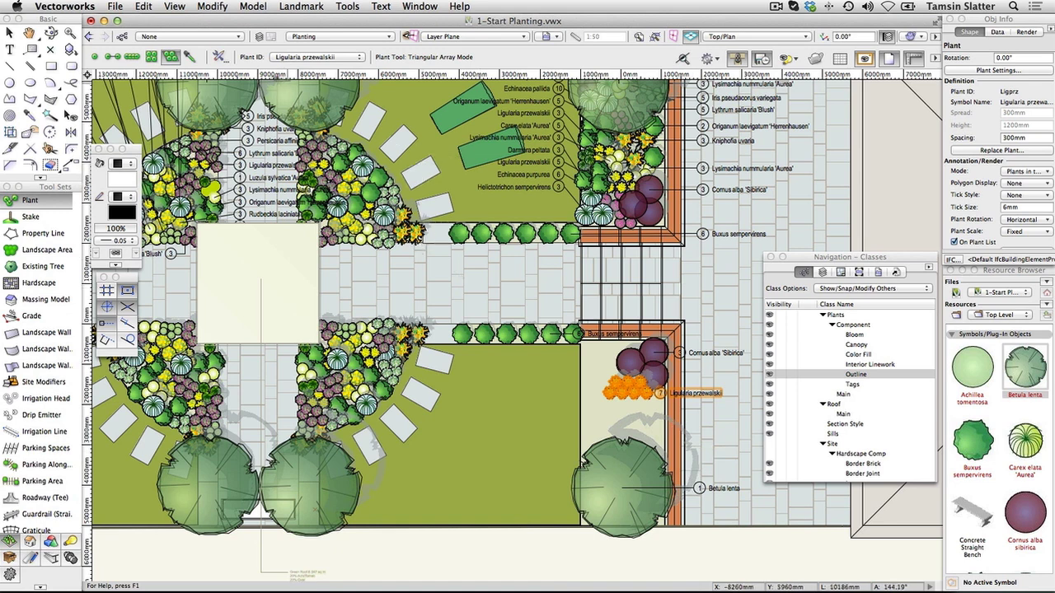
Switch the Plant tool to Triangular Array mode and deselect the Ligularia planting
click(191, 57)
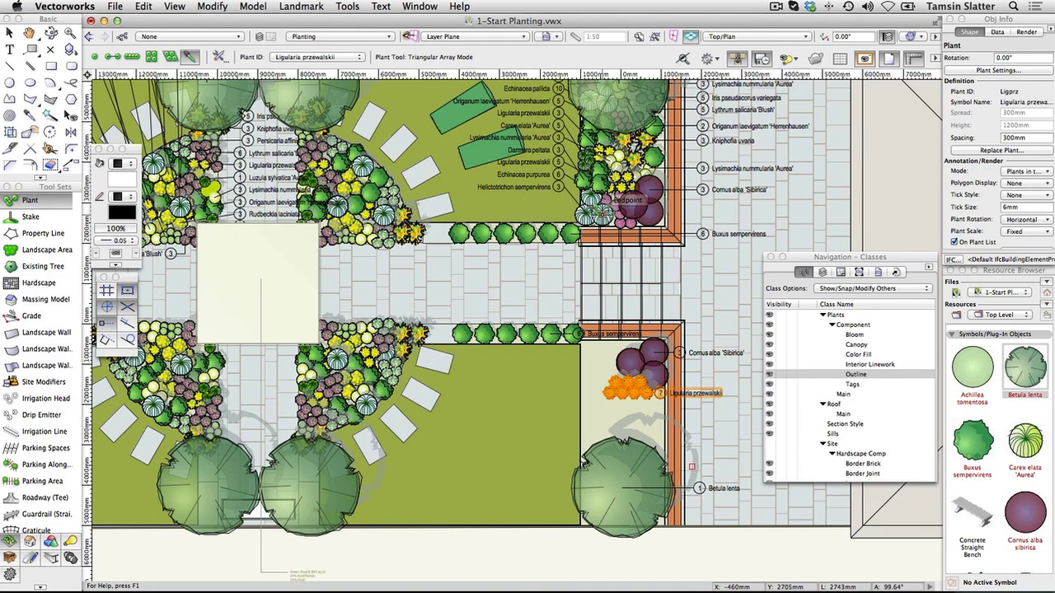
key(Escape)
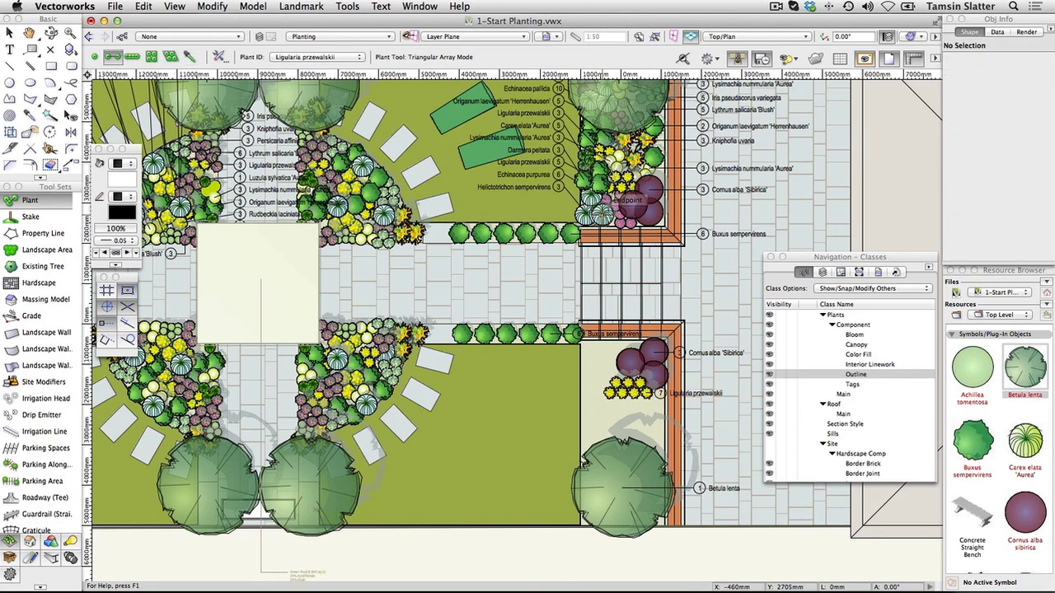
click(610, 201)
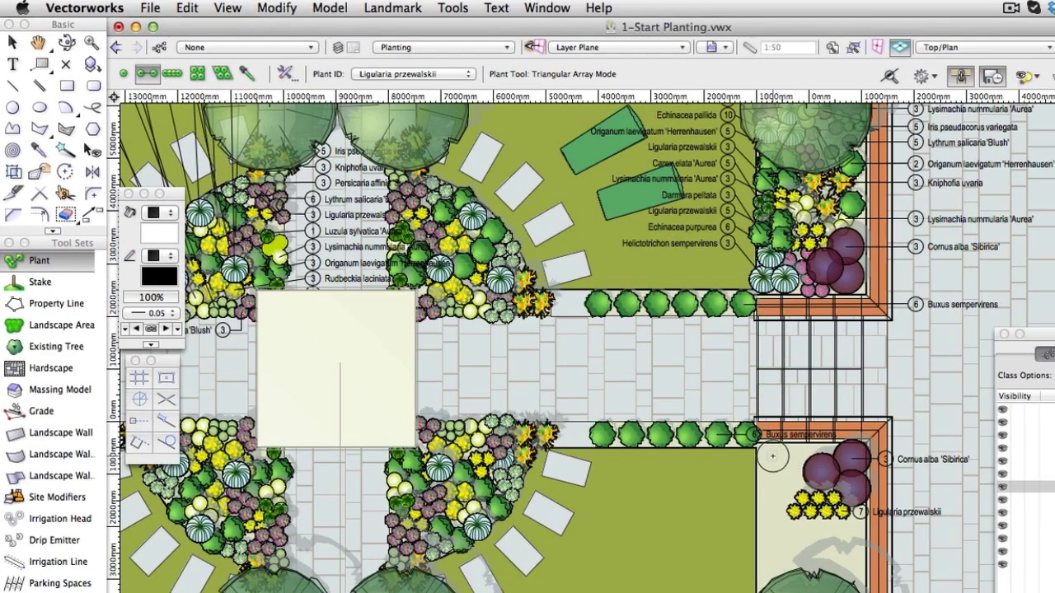
Place a three-plant triangular array, then a short Echinacea purpurea line in the lower bed
click(772, 456)
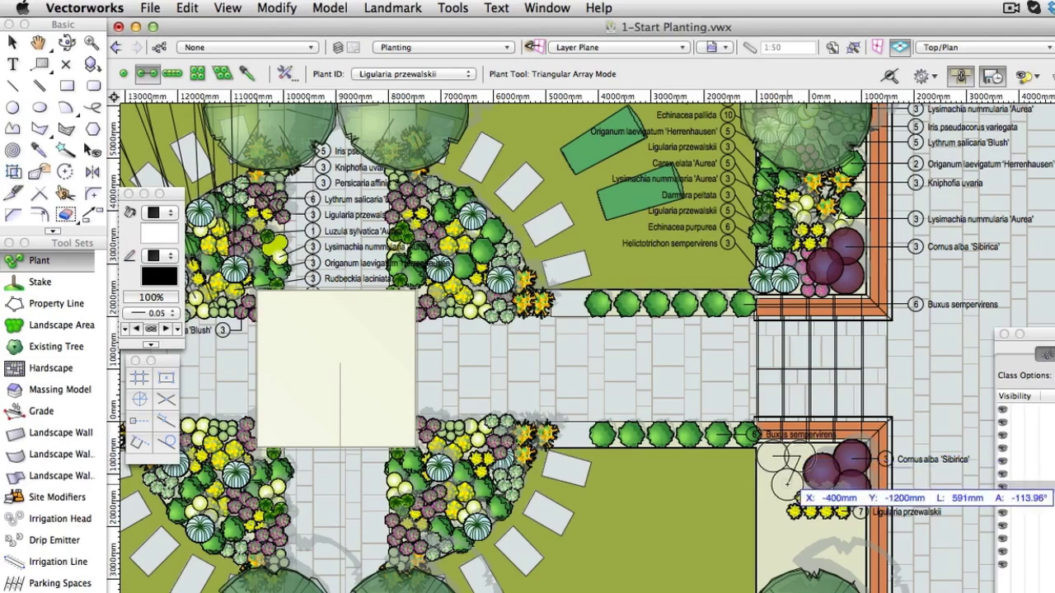
click(787, 486)
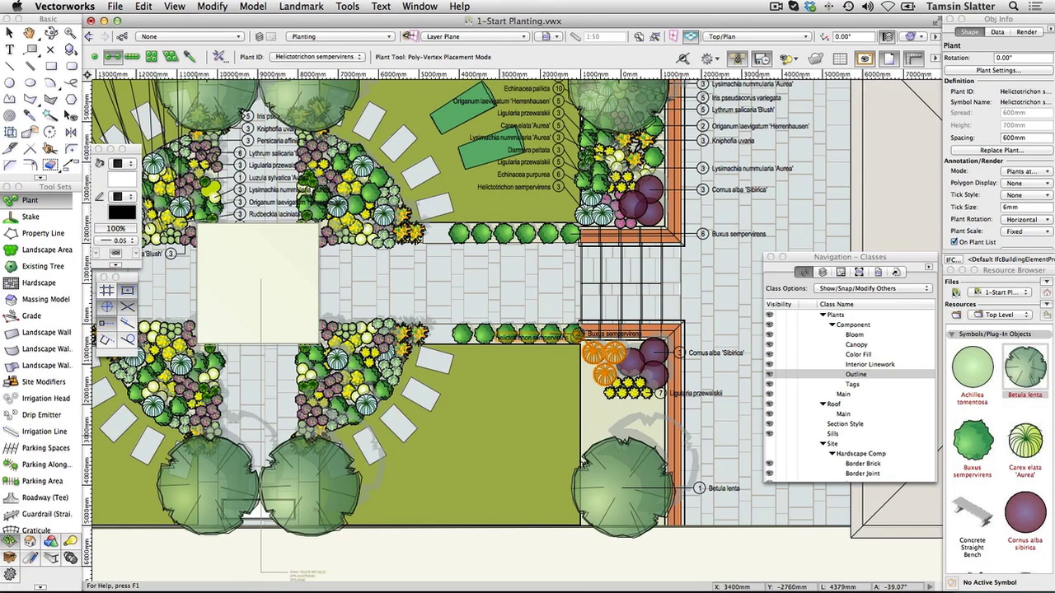
scroll(1020, 426, down, 3)
scroll(1021, 426, down, 4)
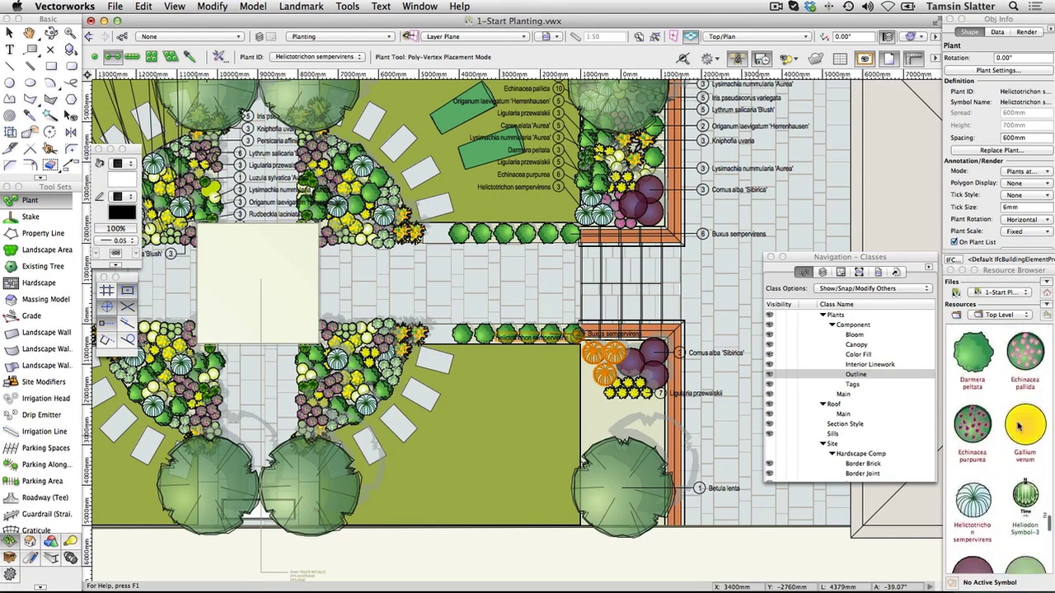
double_click(975, 429)
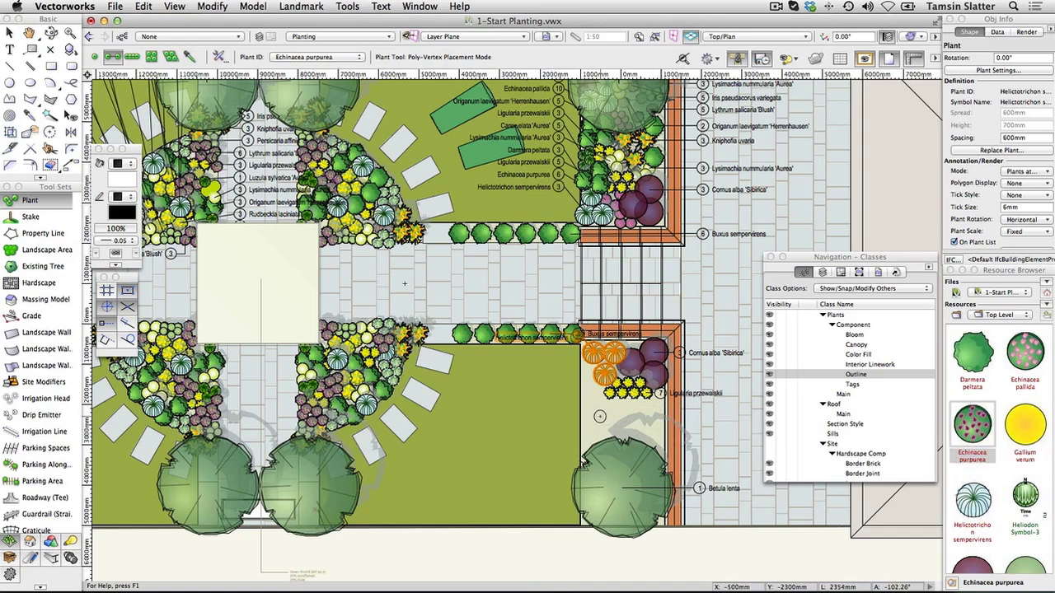
click(599, 417)
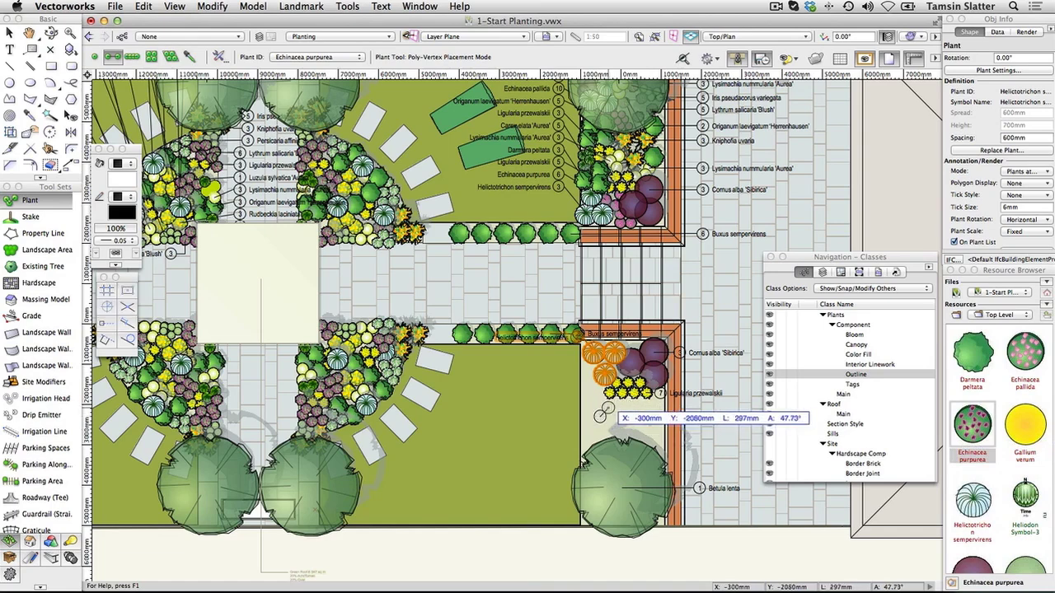
click(607, 407)
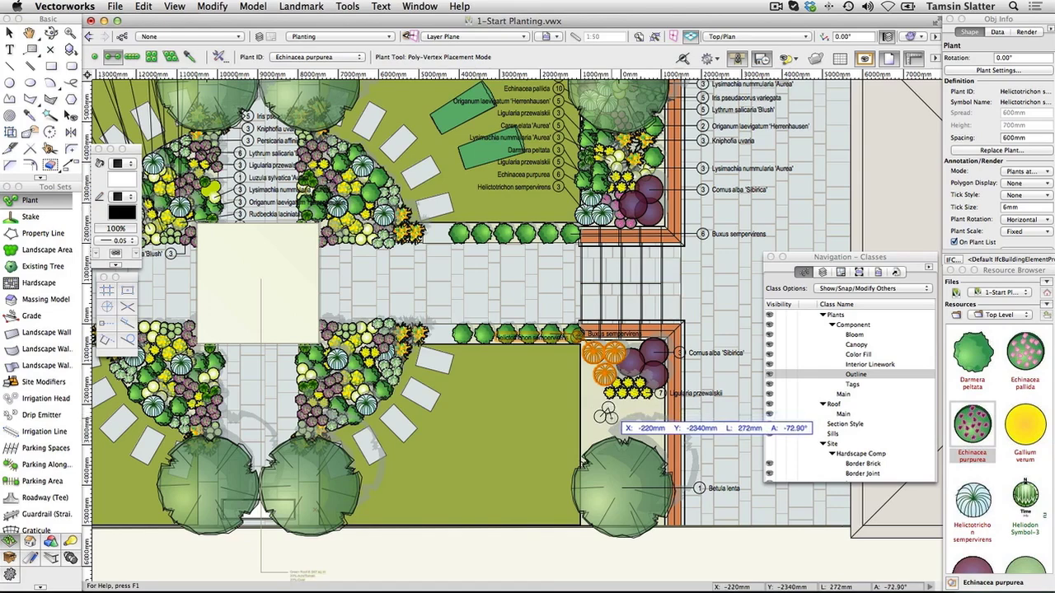
double_click(607, 417)
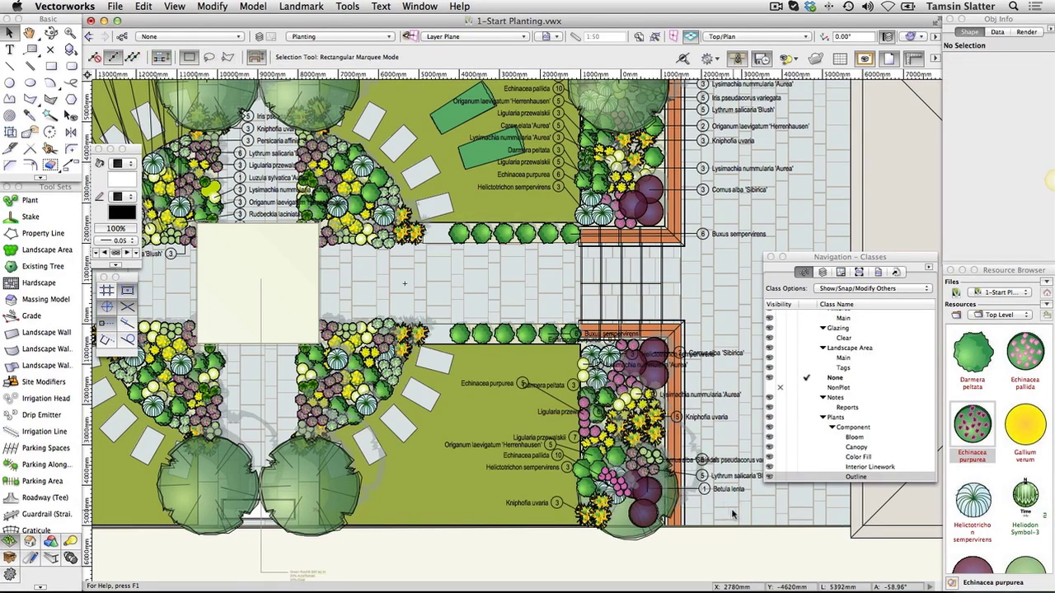
Send the Betula lenta tree in the lower-right bed to the front with Modify > Send > Send to Front
click(631, 533)
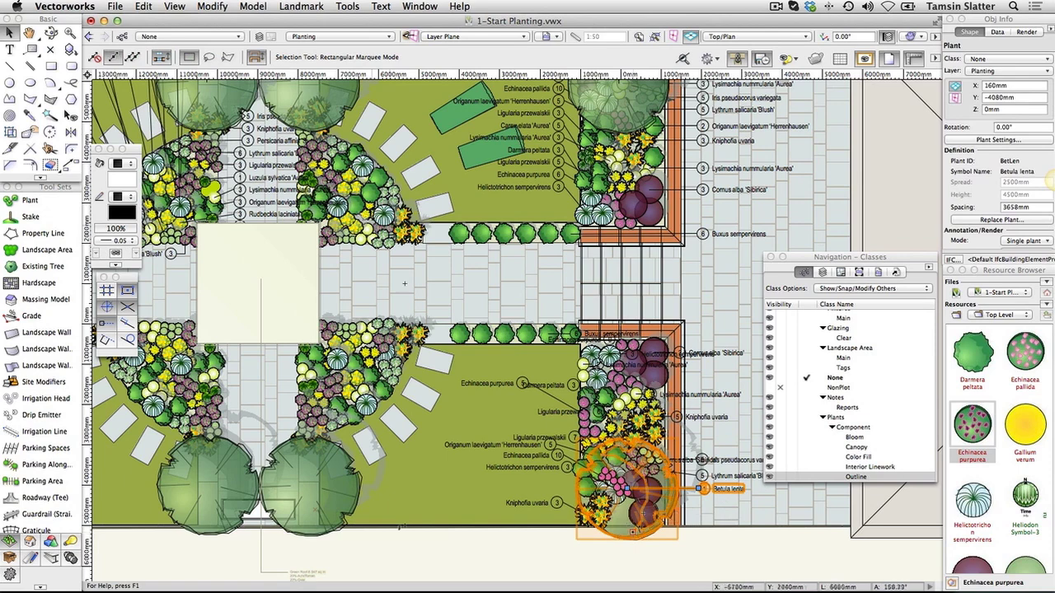
click(216, 7)
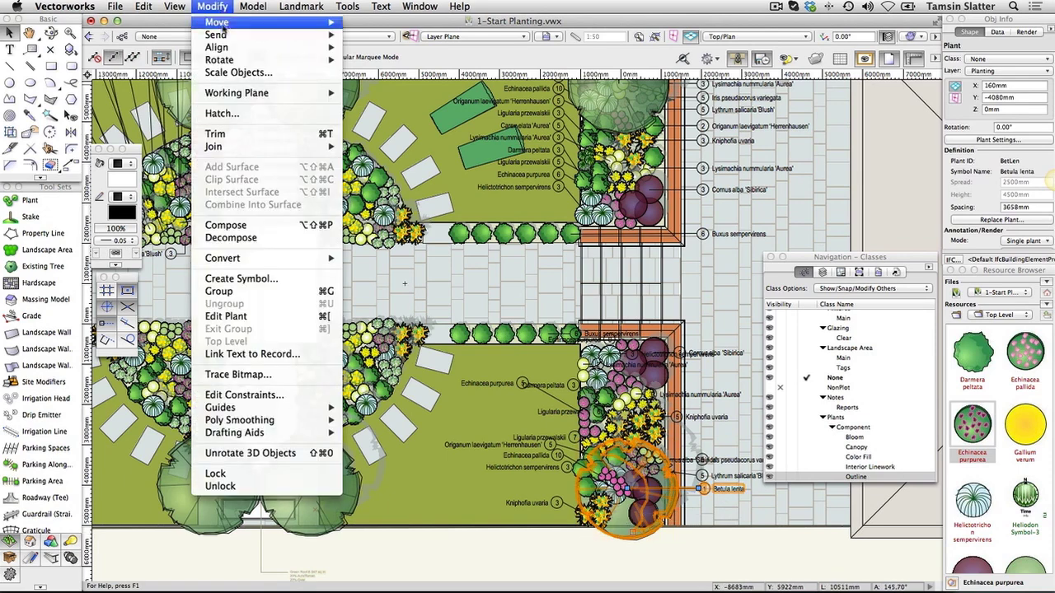
mouse_move(231, 35)
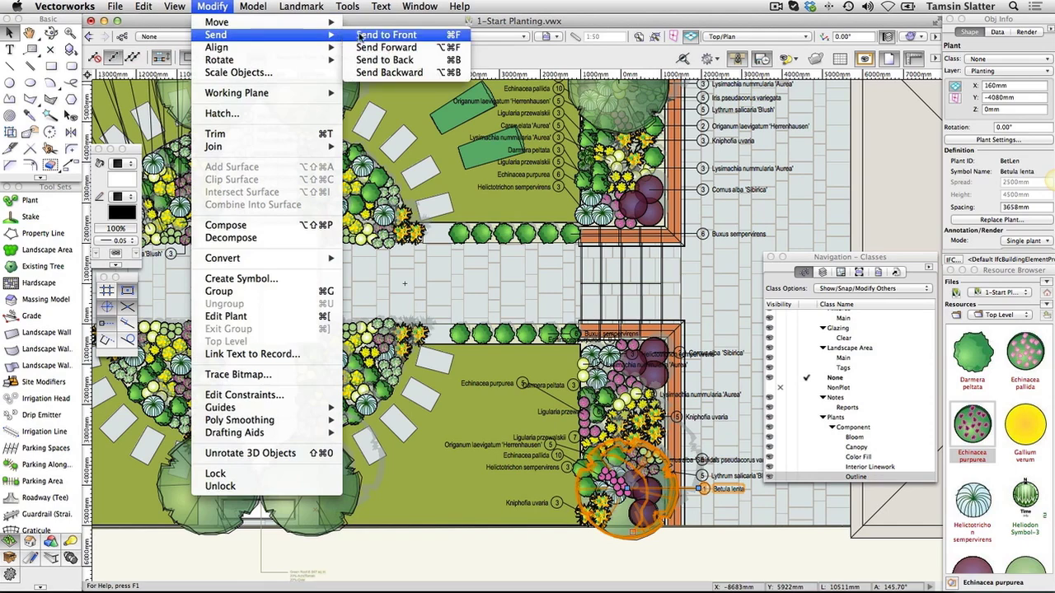
click(385, 35)
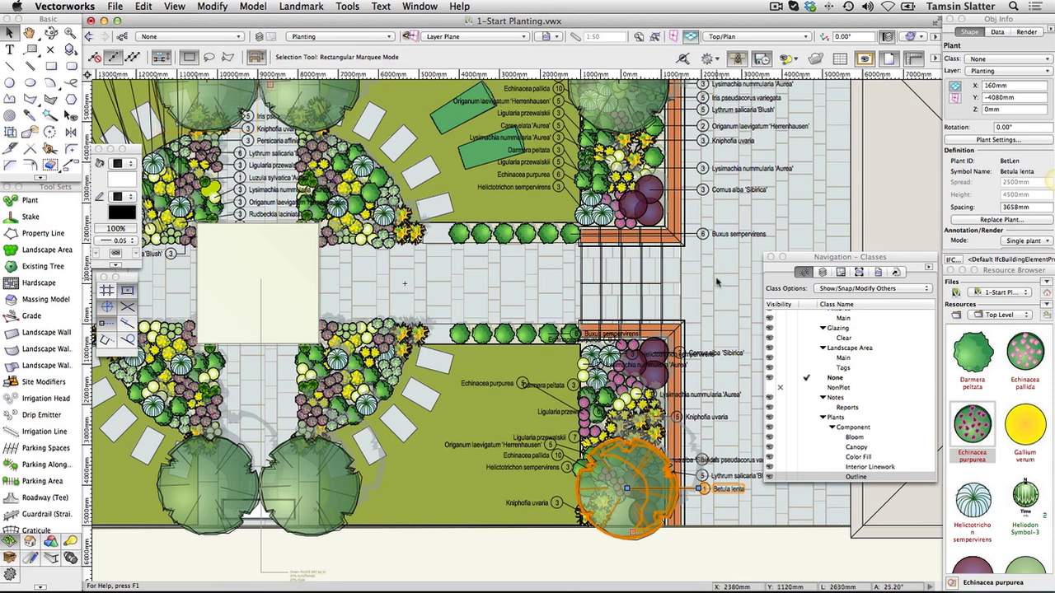
Pan to the lower bed and drag the lower Buxus hedge row's tag right, in line with other labels
key(space)
drag(716, 277, 599, 274)
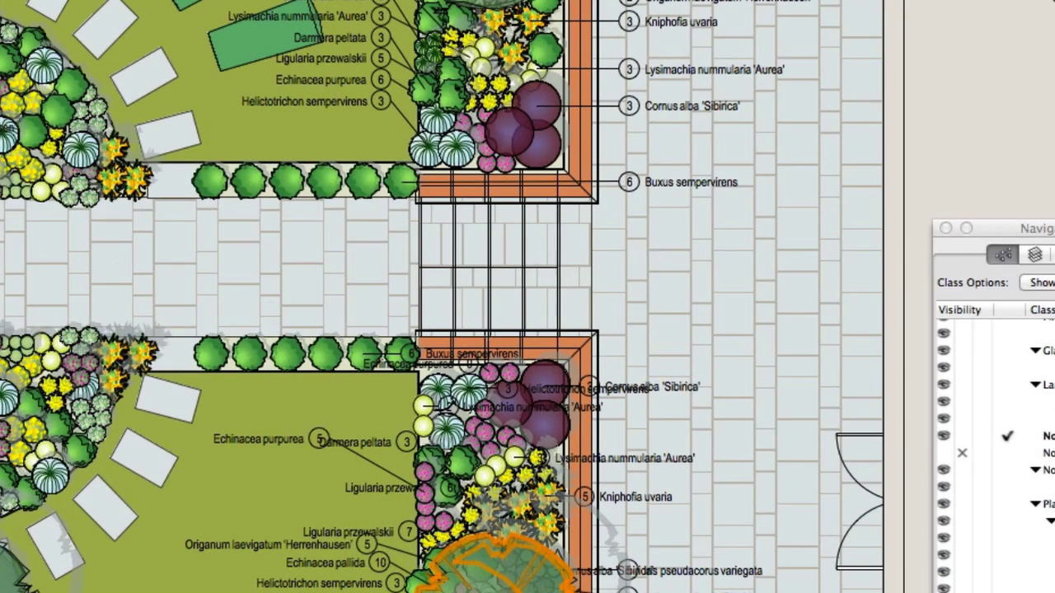
click(285, 344)
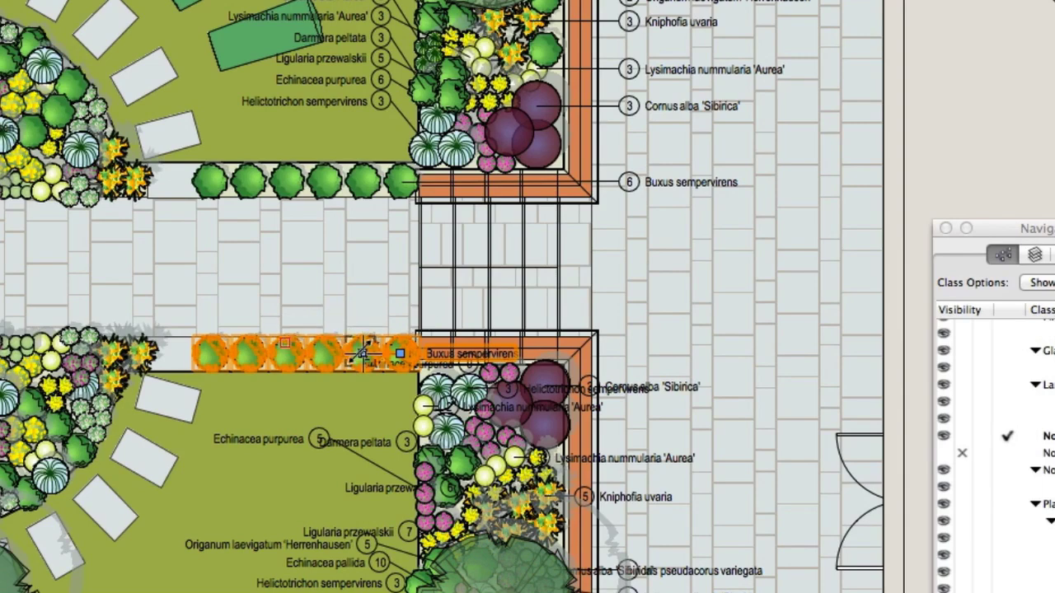
drag(354, 354, 325, 355)
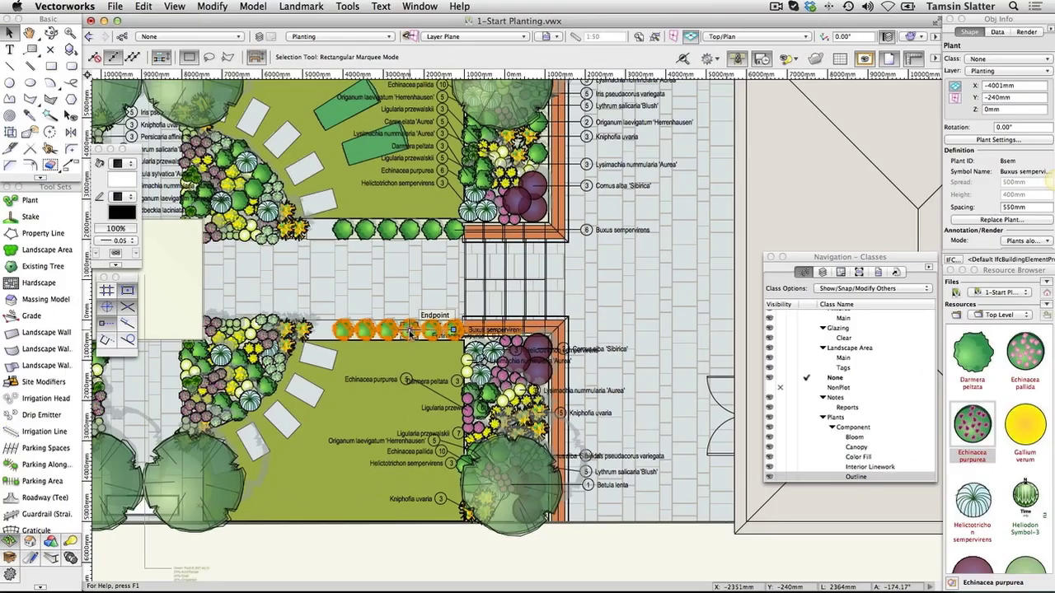
drag(410, 330, 582, 330)
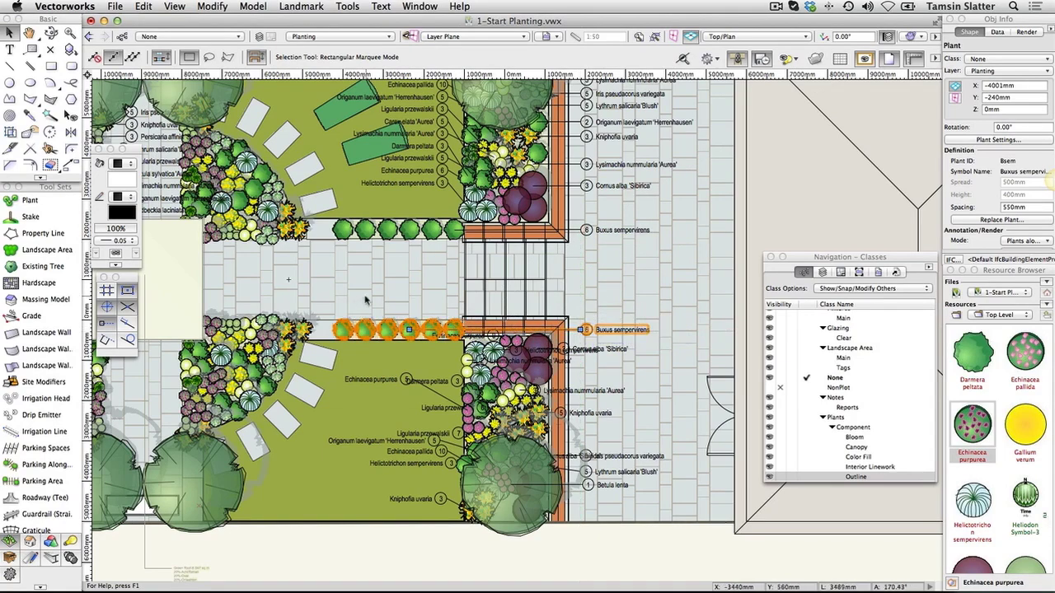
Marquee-select the 19 plants in the lower right bed and open Align/Distribute Leader Lines
drag(446, 312, 573, 533)
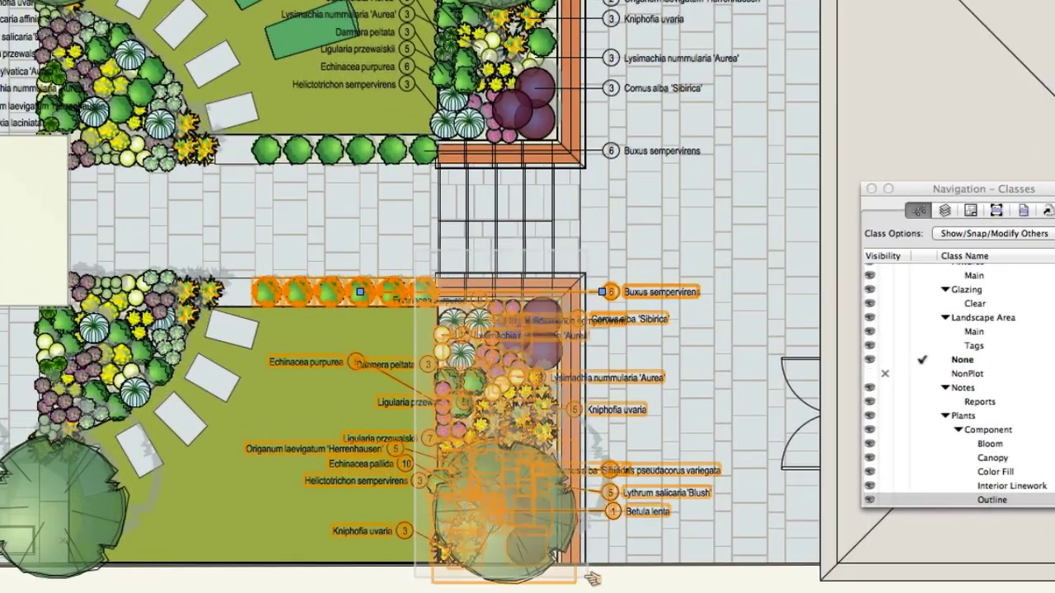
drag(590, 577, 586, 580)
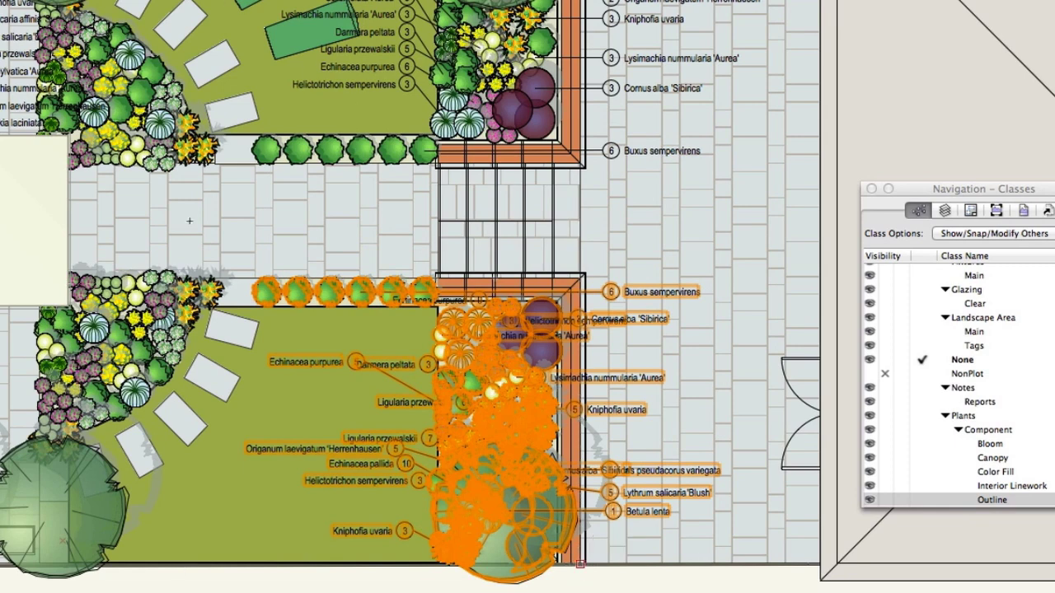
click(74, 0)
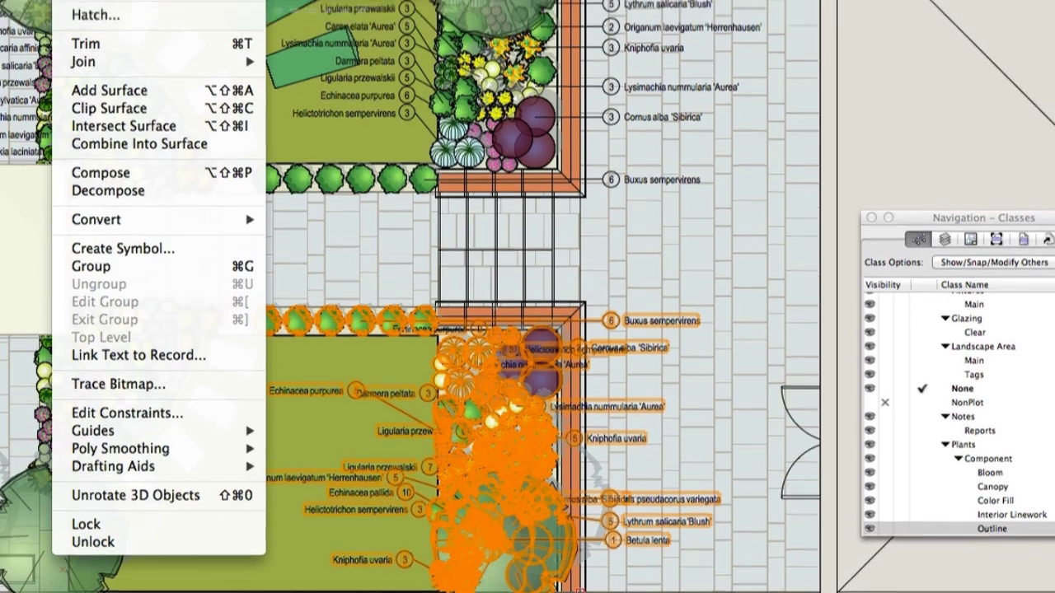
click(99, 0)
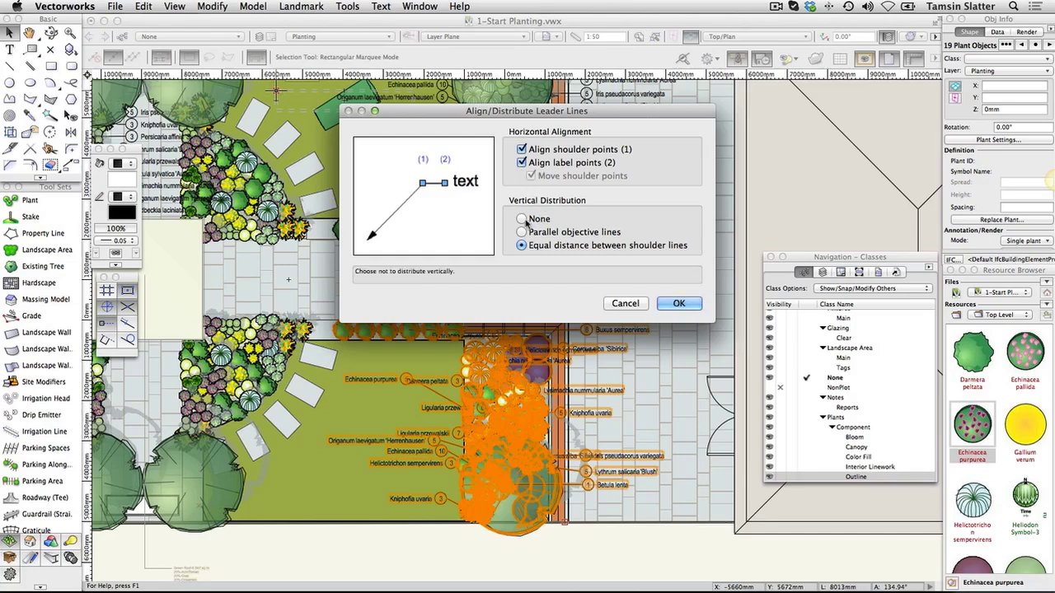
Align the tags with Vertical Distribution set to None along a vertical line drawn beside the bed
click(523, 219)
click(677, 303)
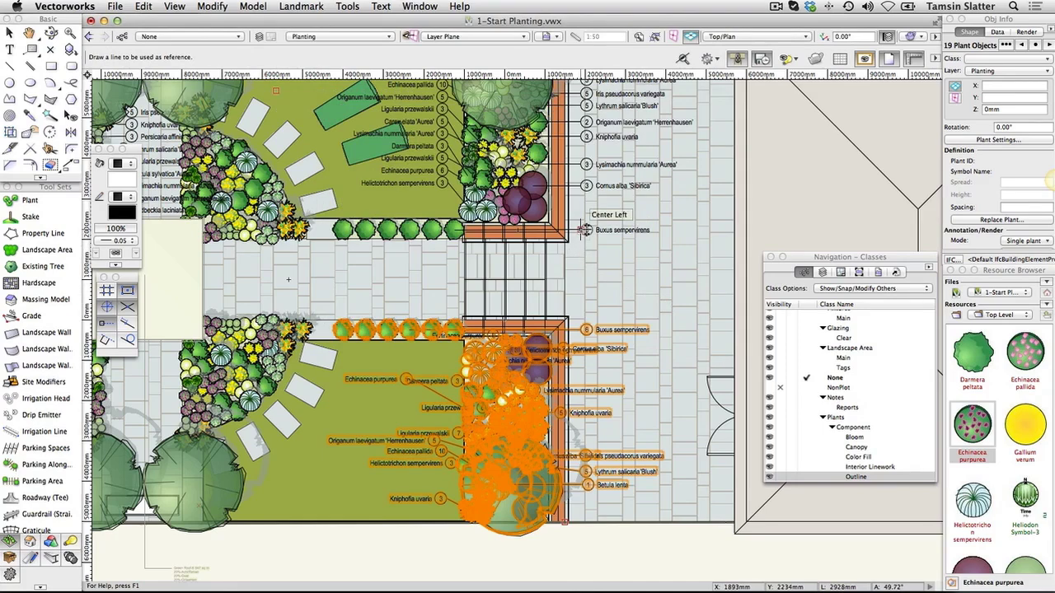
click(583, 230)
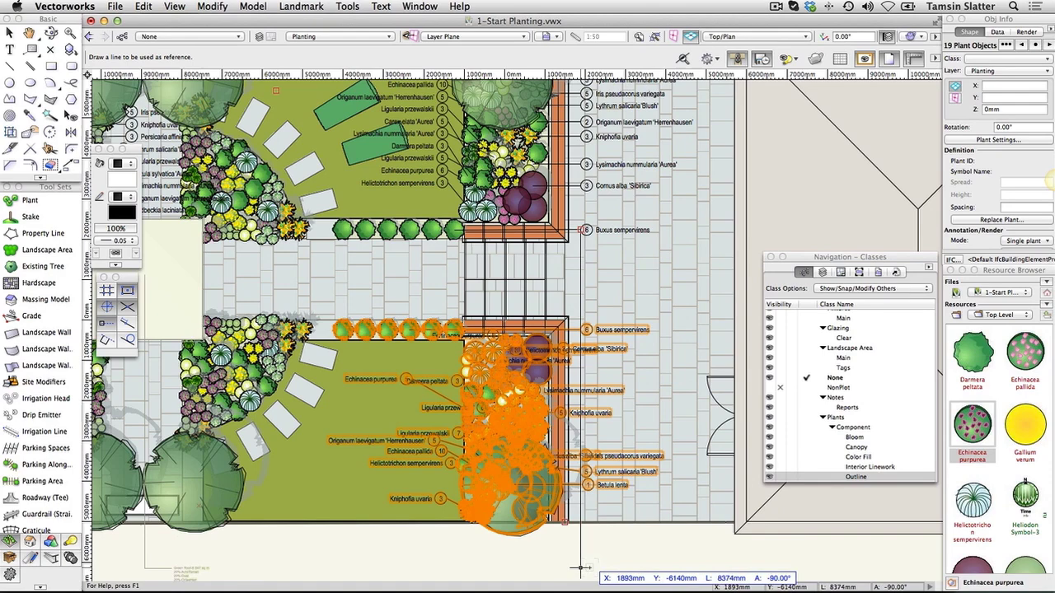
click(581, 567)
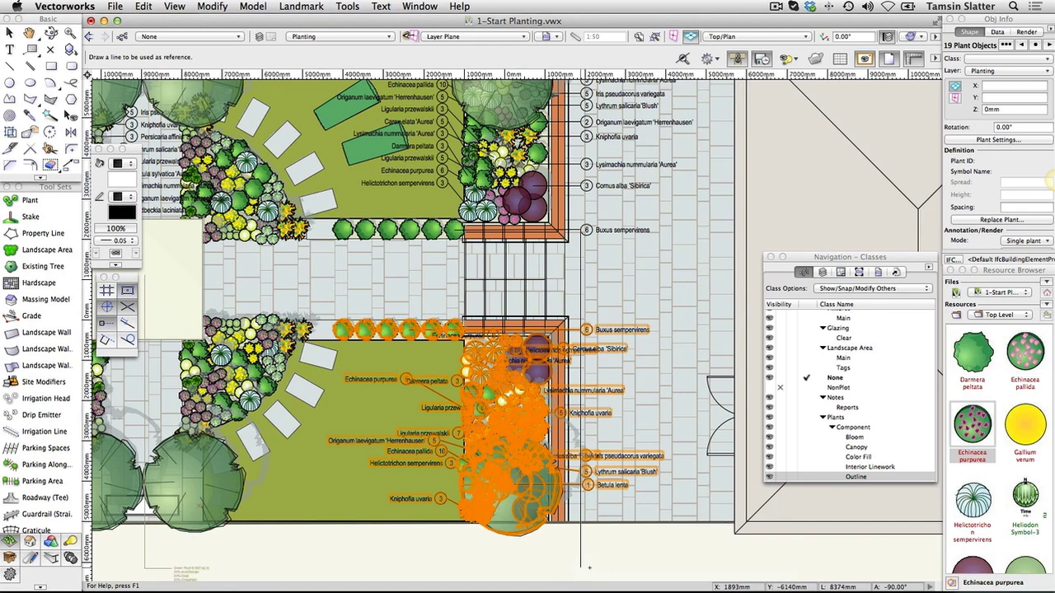
click(590, 567)
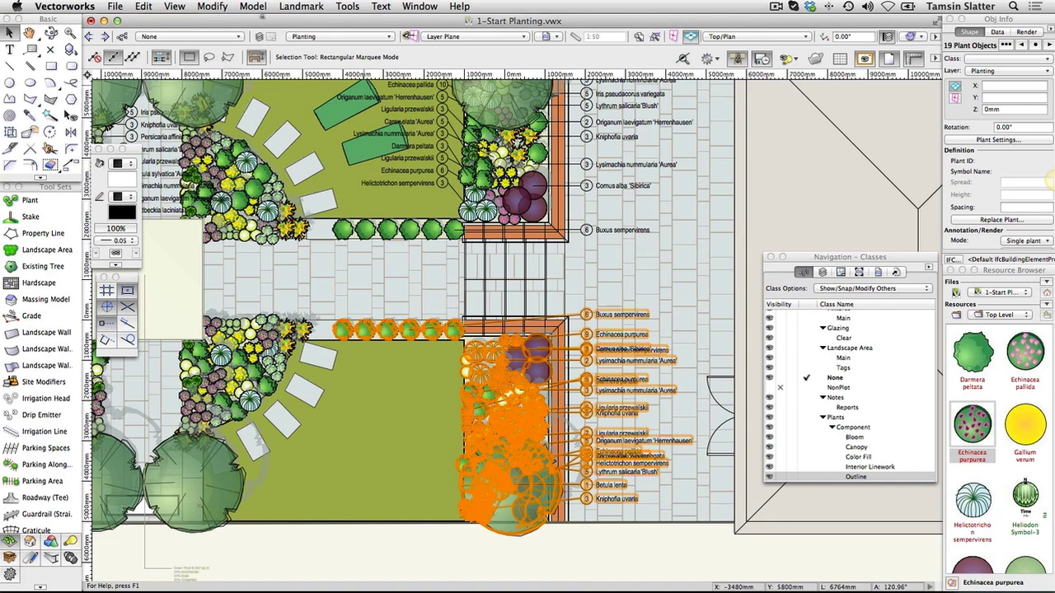
Reapply Align/Distribute Leader Lines with Equal distance between shoulder lines selected
click(221, 7)
mouse_move(235, 47)
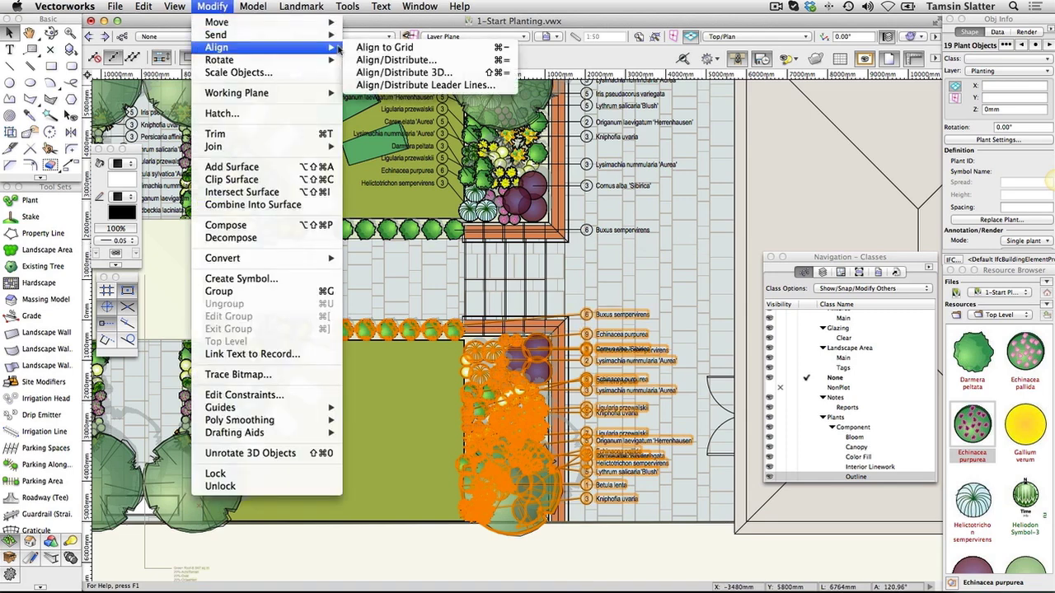
click(368, 85)
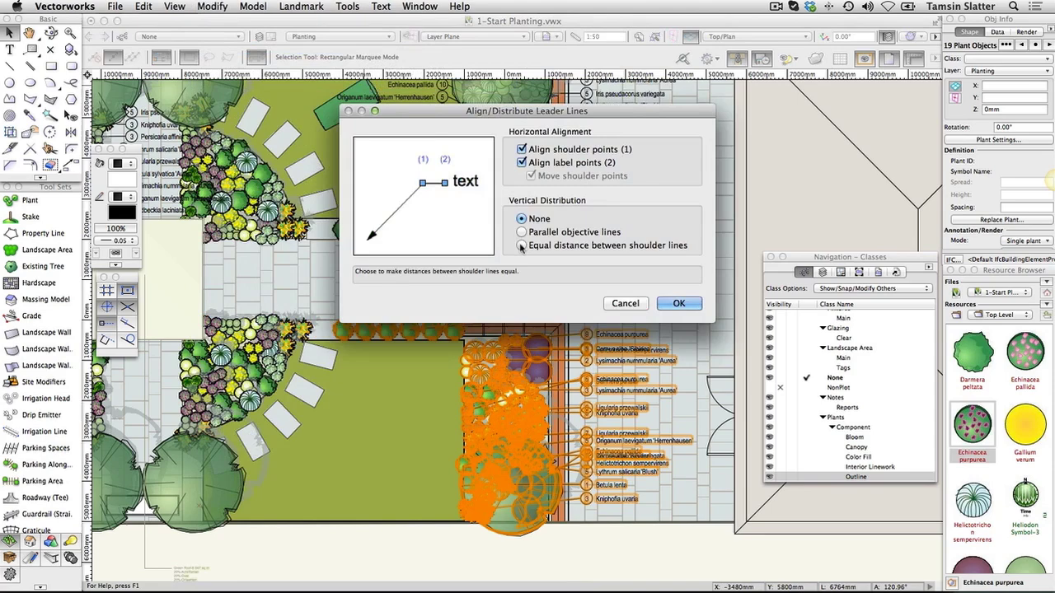
click(521, 245)
click(678, 303)
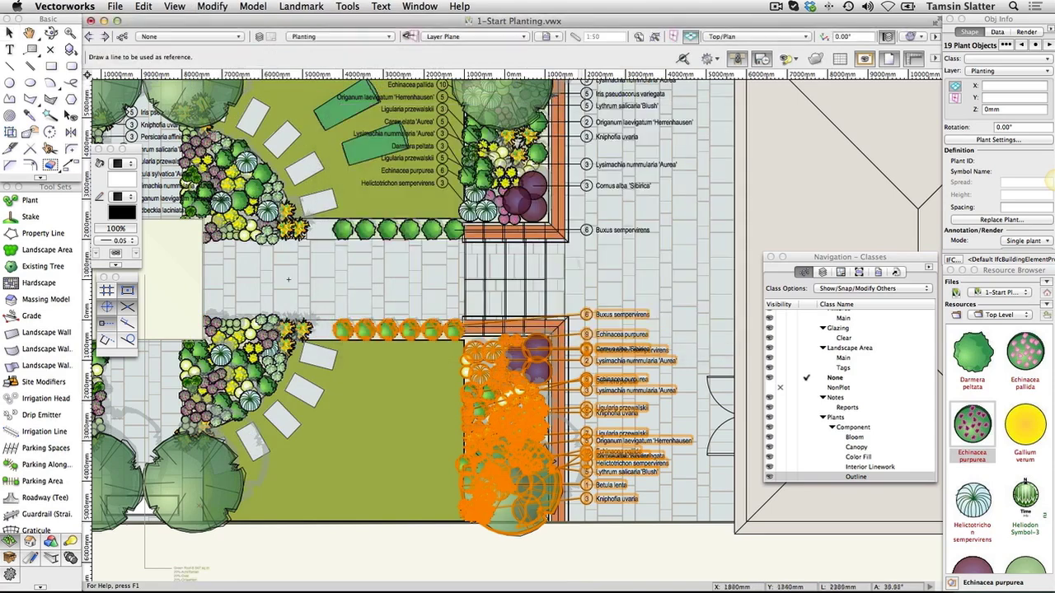
Finish the reference line so the 19 tags spread evenly, then zoom out to check
click(579, 542)
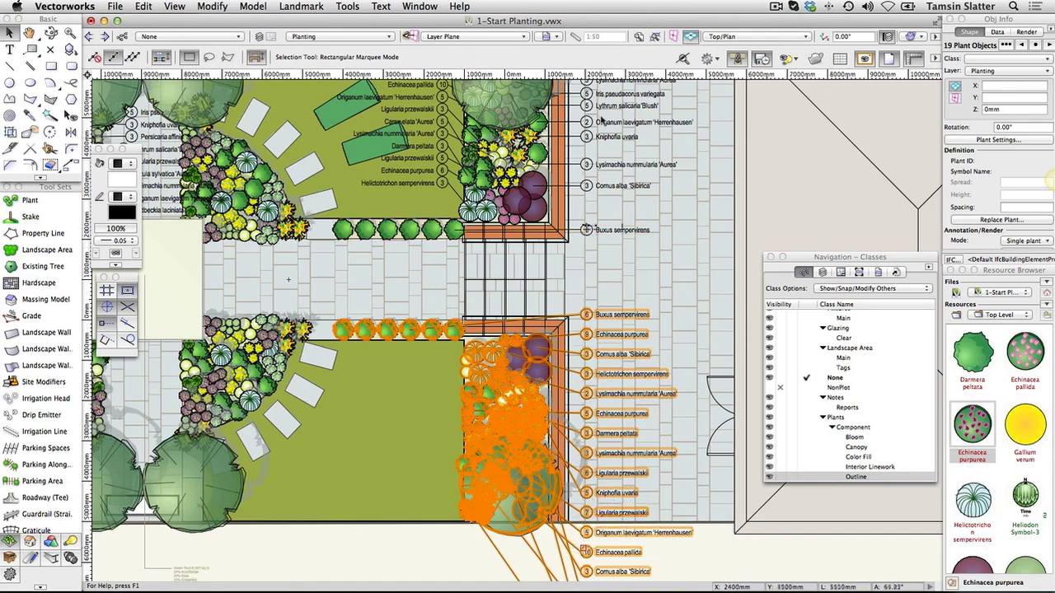
scroll(658, 352, down, 1)
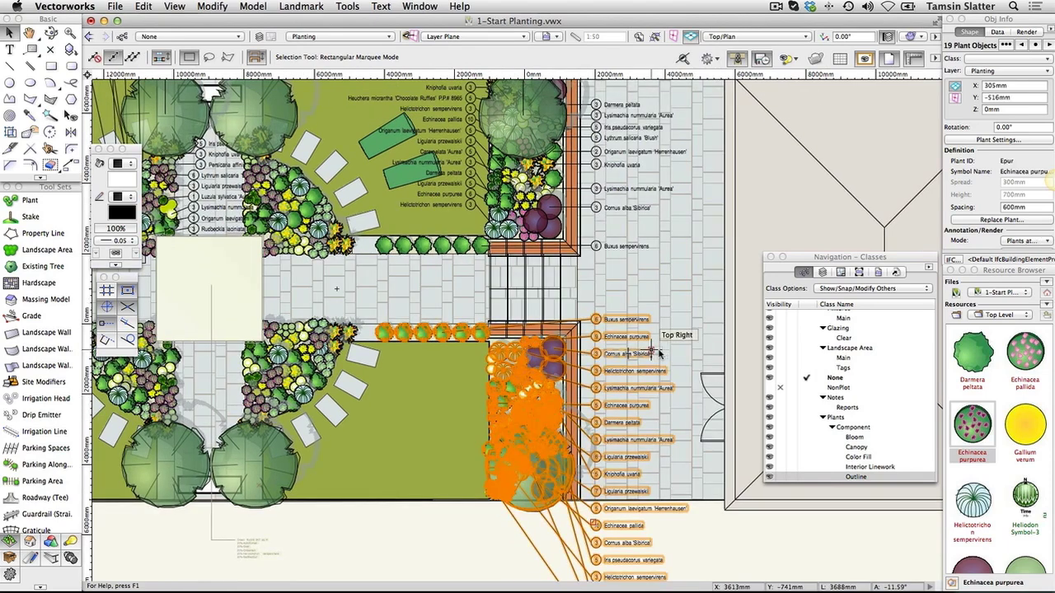
scroll(659, 353, down, 2)
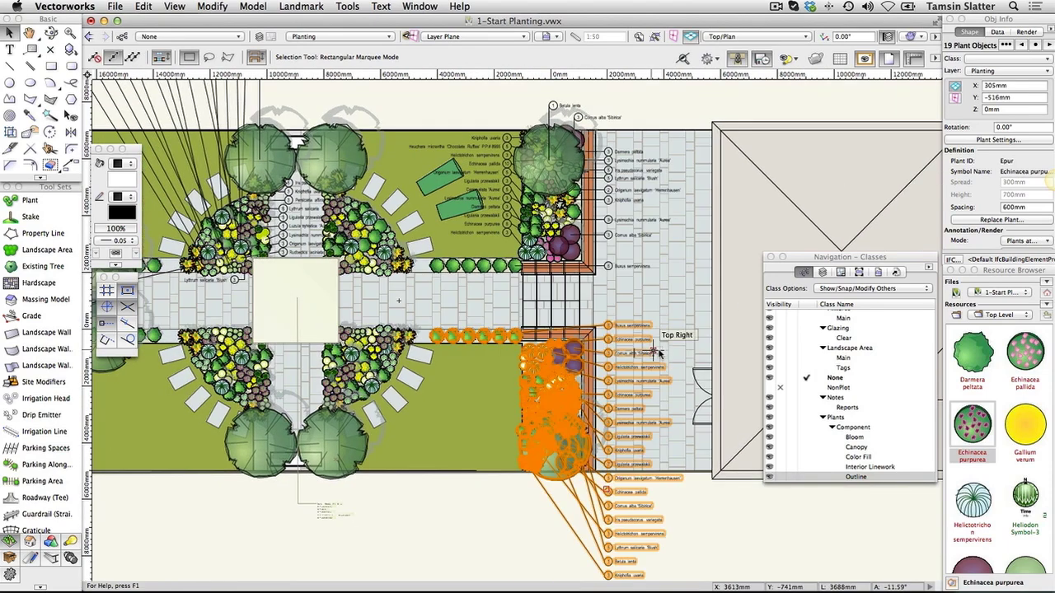